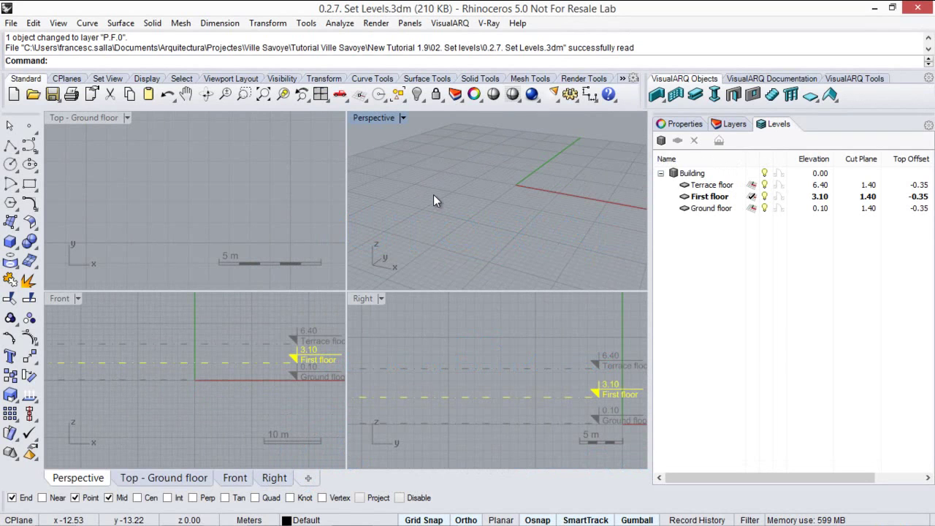
Create a new layer named P.F.0
left_click(732, 124)
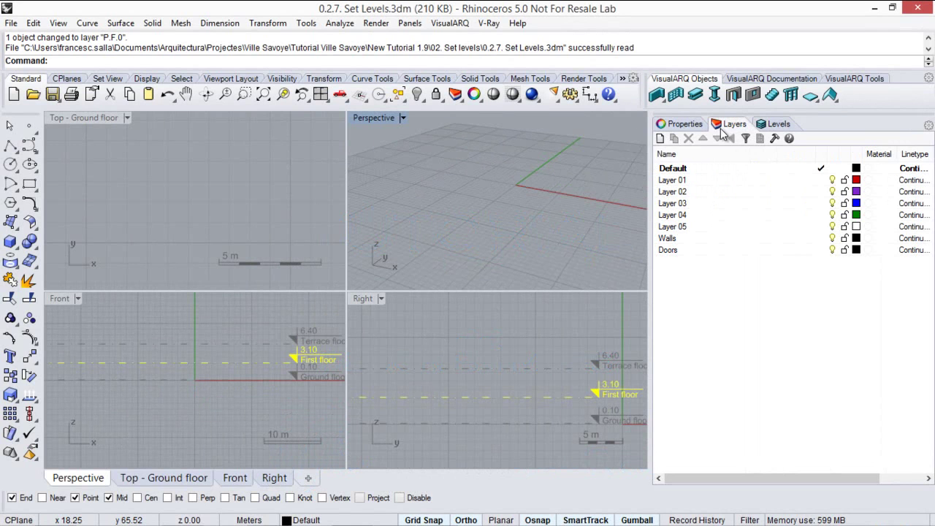
left_click(660, 139)
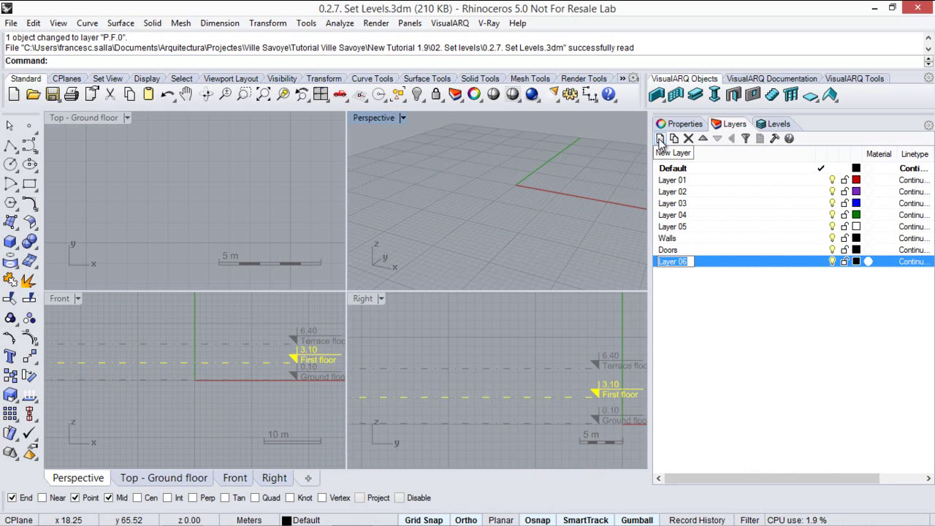
type("P.F.0")
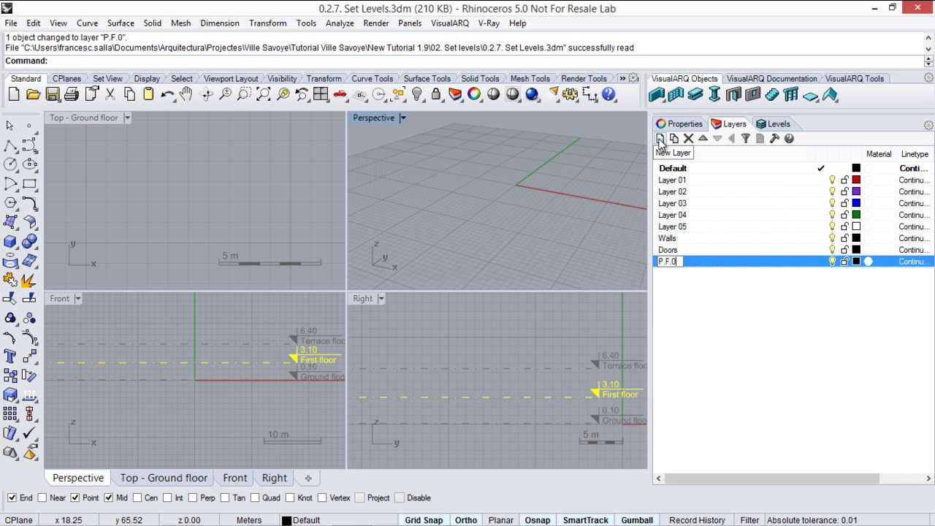
left_click(690, 339)
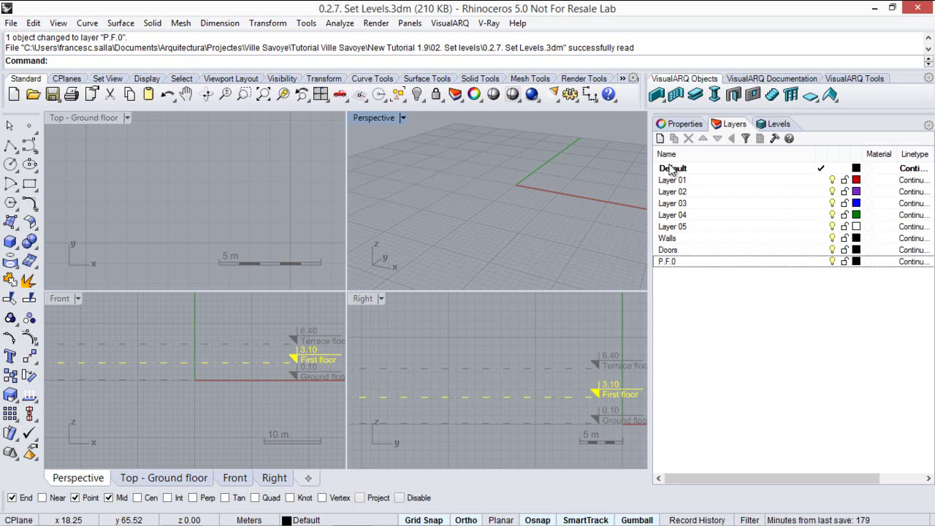
Add another layer named P.F.1
left_click(661, 140)
type("P")
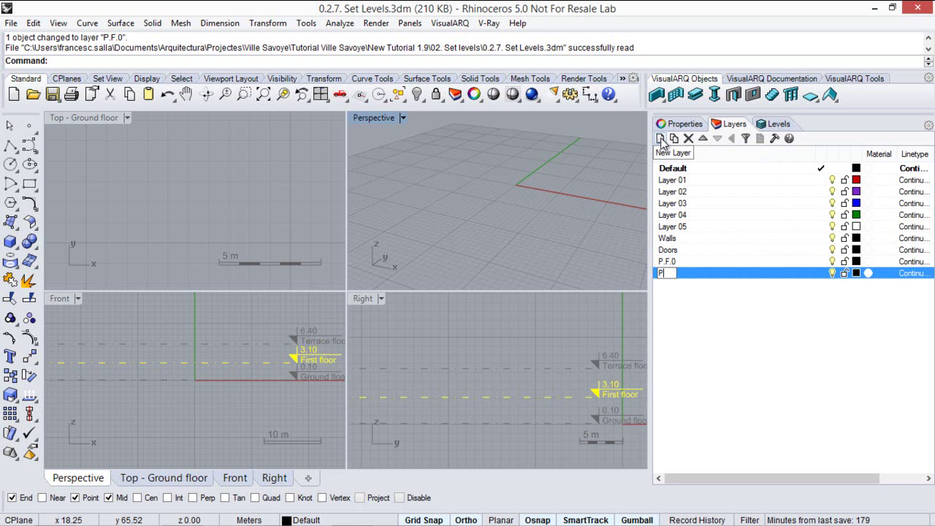
type(".F.")
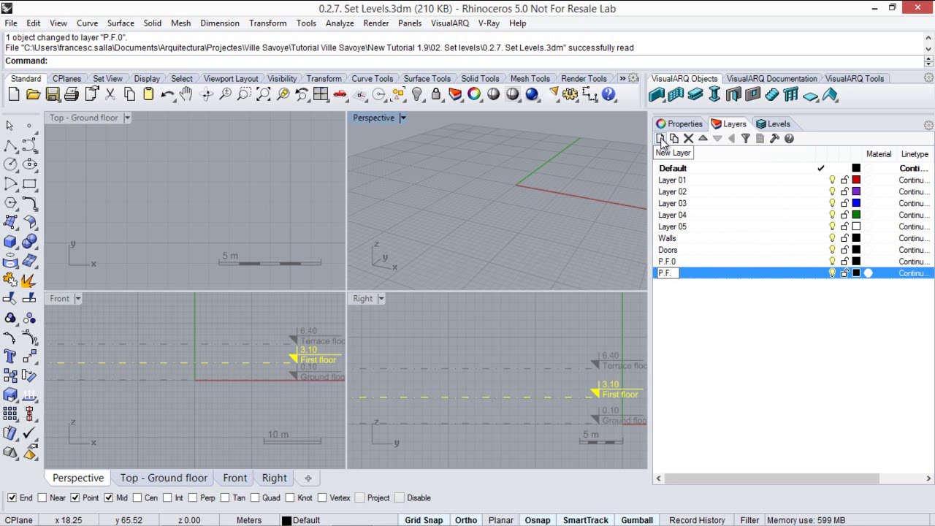
type("1")
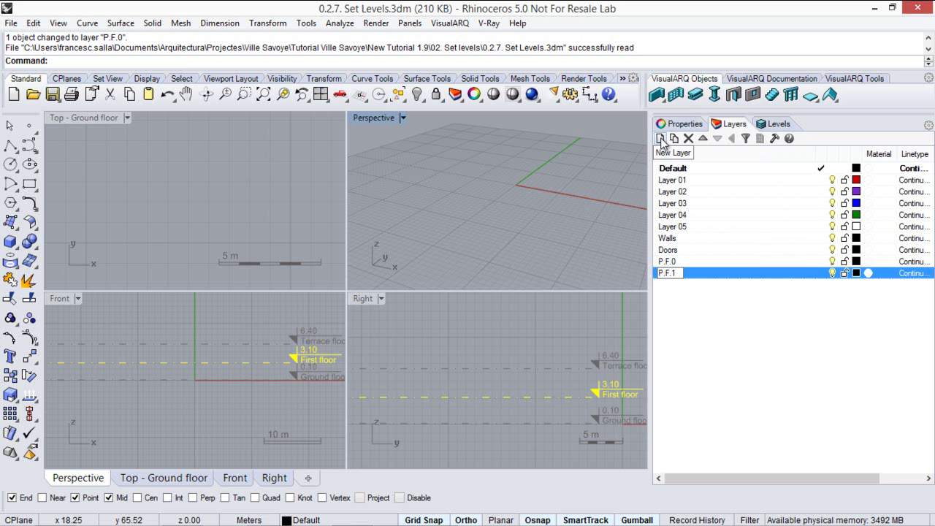
left_click(691, 315)
Add a third plan layer named P.F.T
left_click(661, 138)
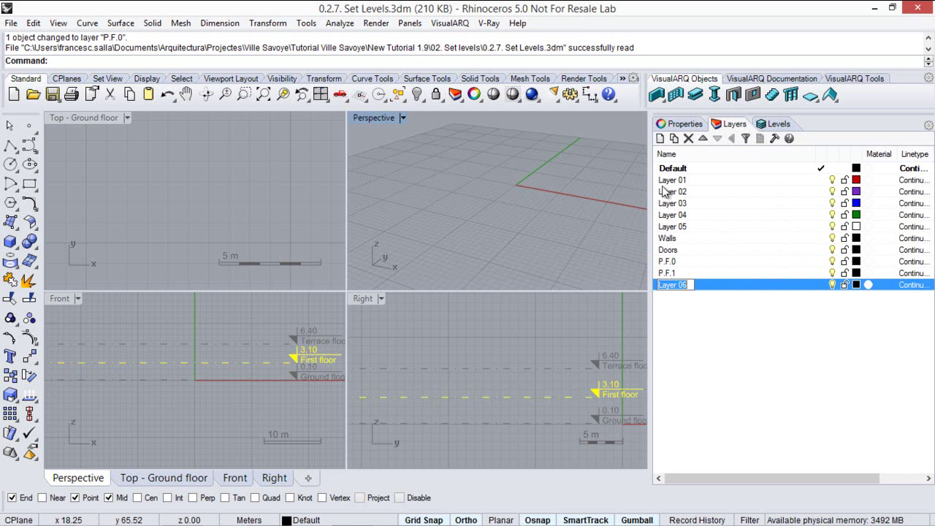
type("P.F.T")
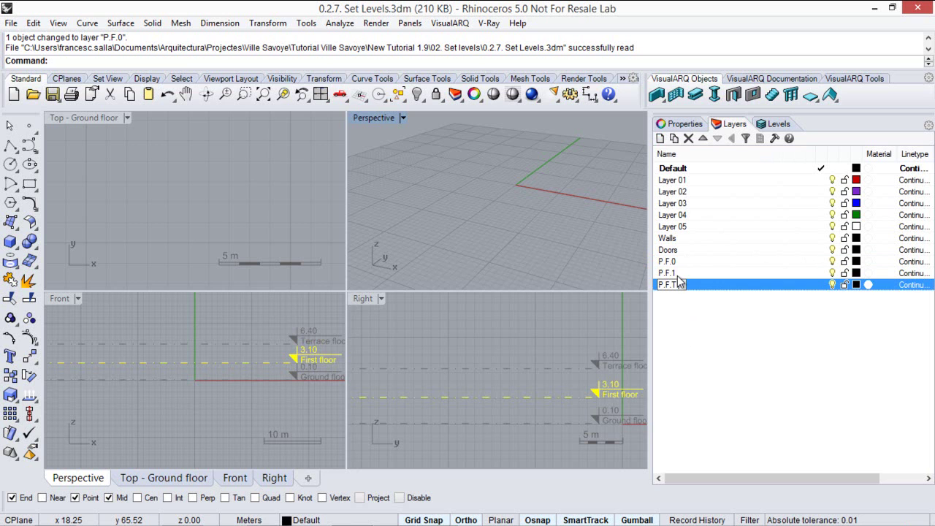
left_click(678, 328)
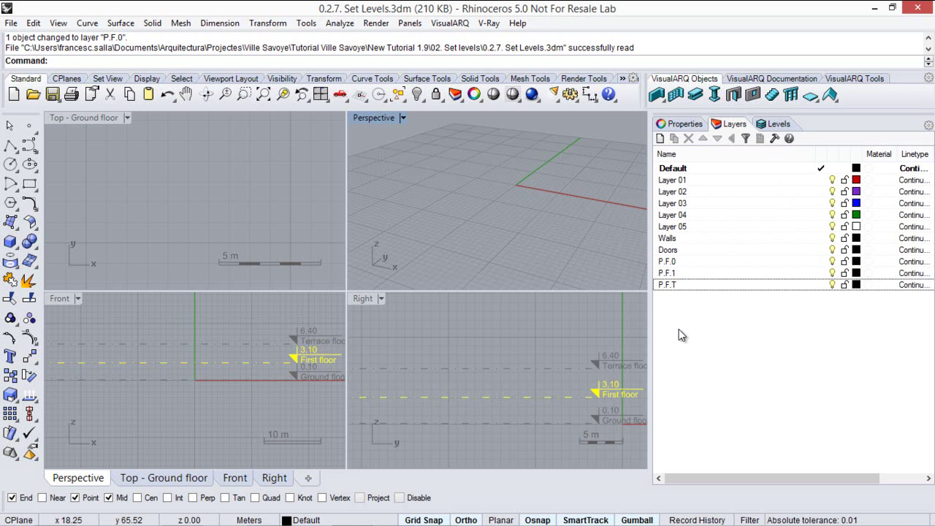
Make Ground floor the active building level
left_click(775, 124)
left_click(754, 210)
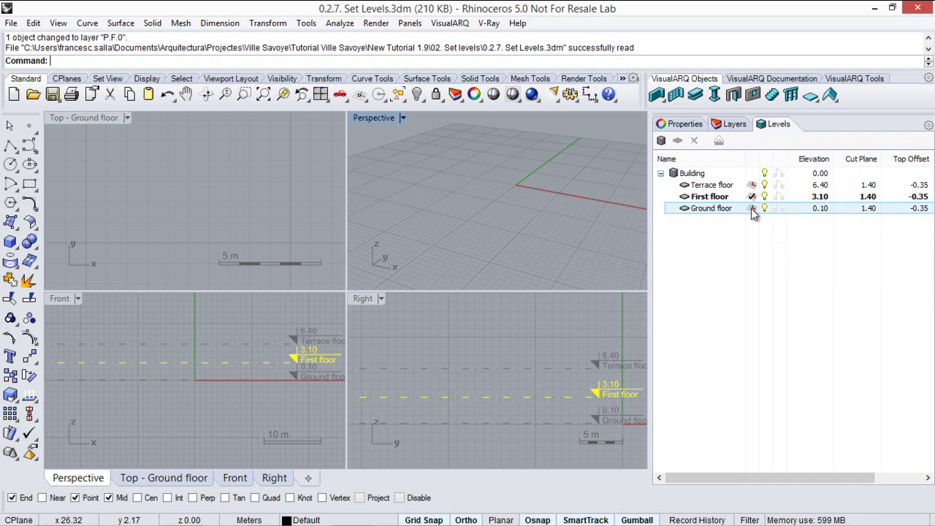
left_click(752, 208)
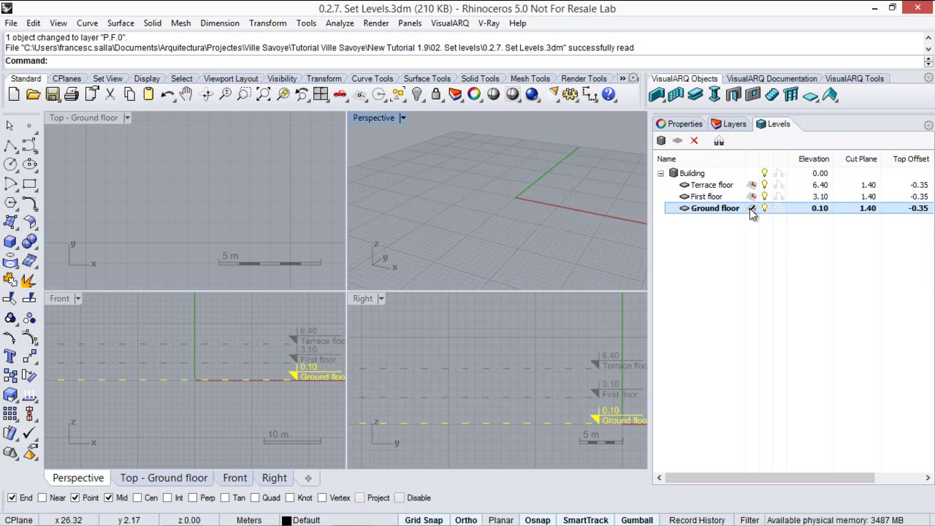
Place Le_Corbusier_Villa_savoye_Planos1.jpg as a picture frame in the Perspective view, spanning the grid's front edge from corner to corner
scroll(489, 179, "down", 3)
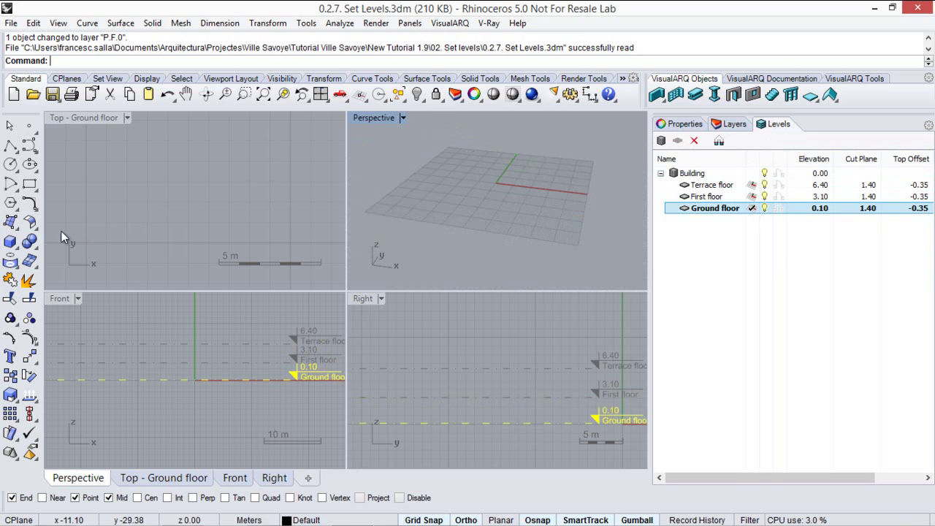
left_click(18, 230)
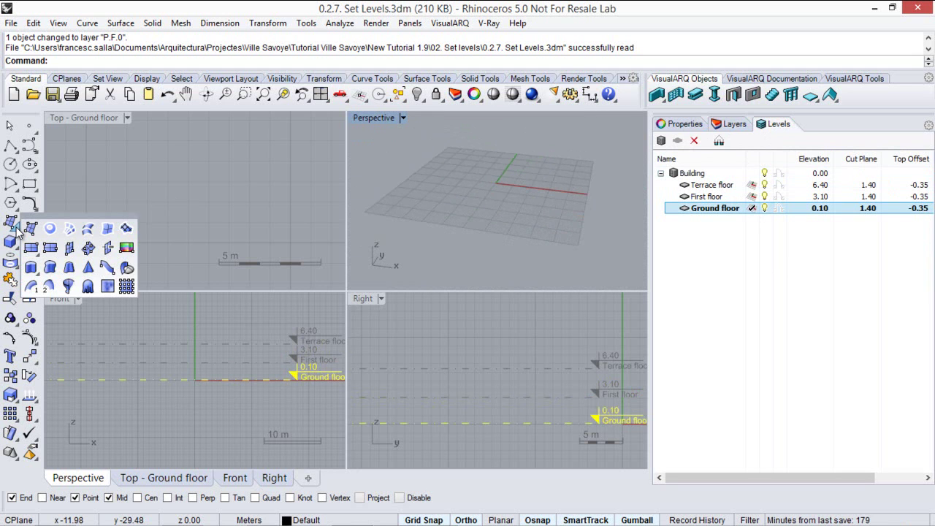
left_click(127, 249)
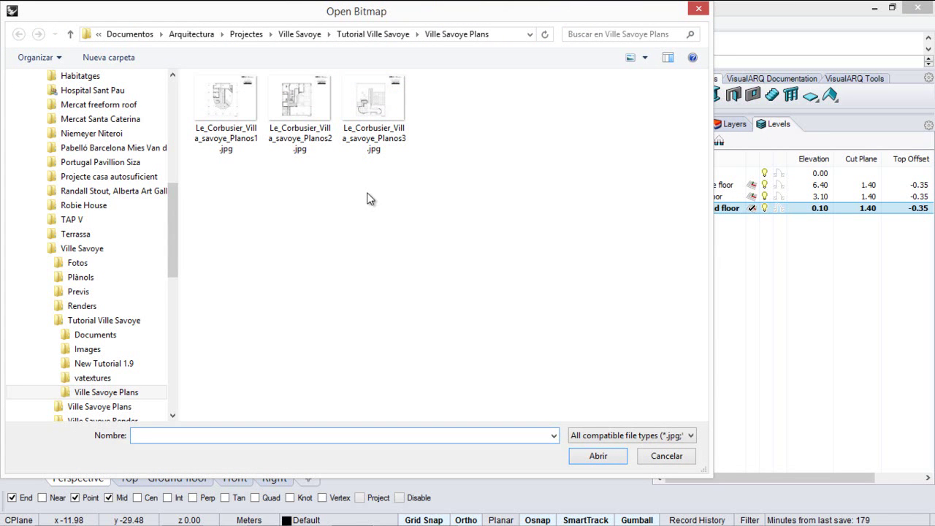
left_click(226, 117)
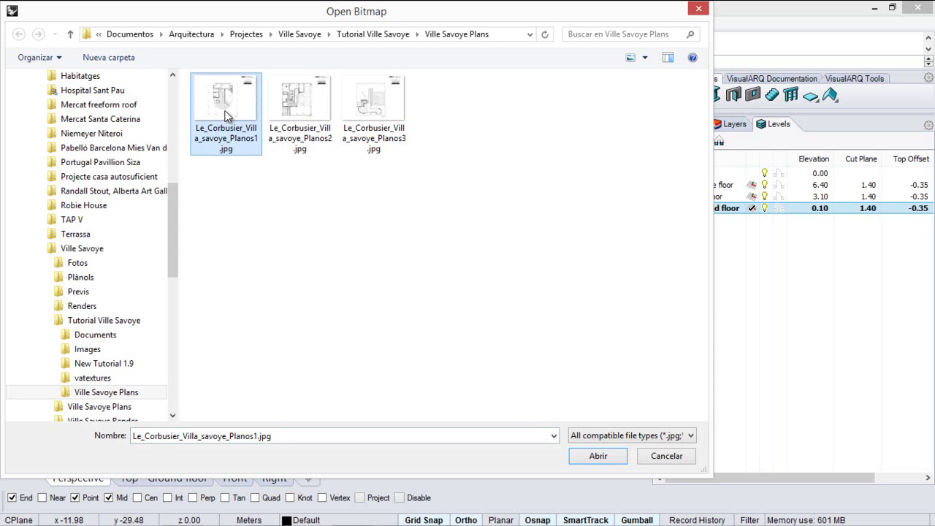
left_click(598, 456)
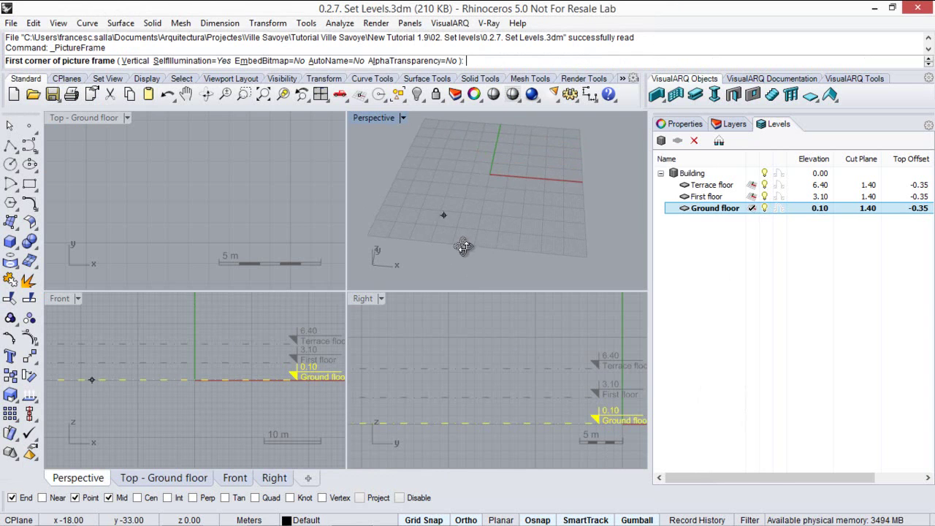
scroll(368, 234, "up", 2)
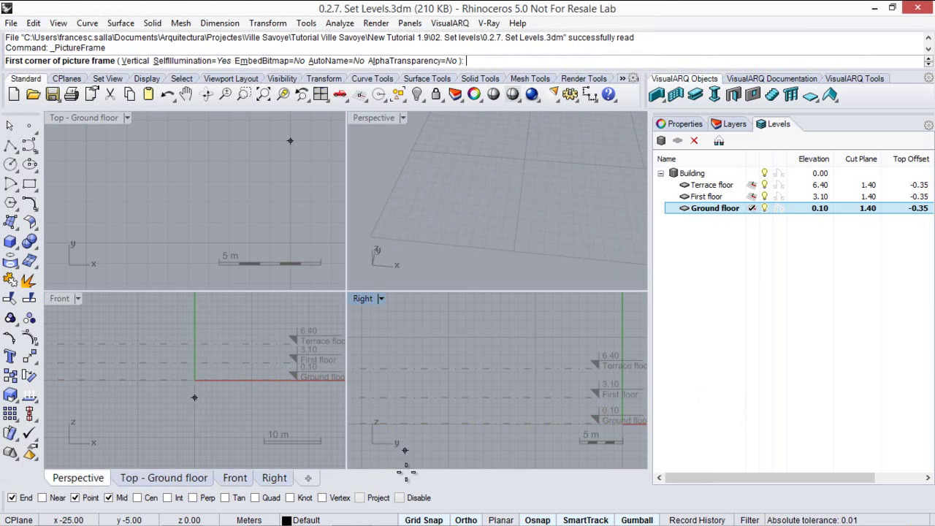
left_click(374, 235)
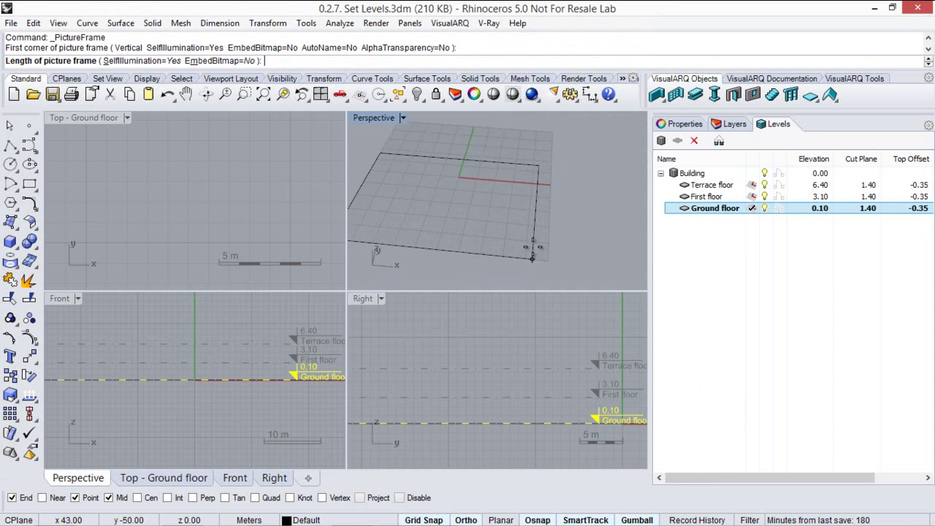
left_click(554, 268)
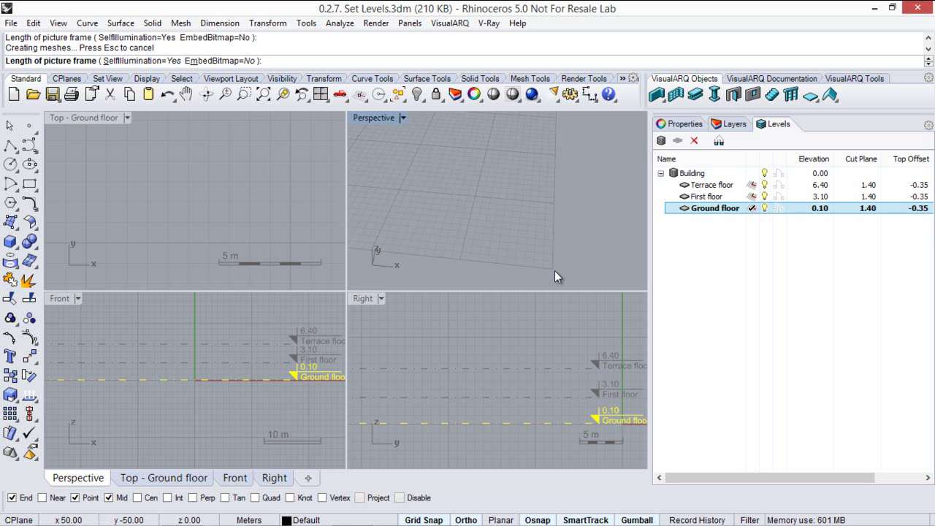
Move the ground floor plan picture frame to layer P.F.0
left_click(527, 218)
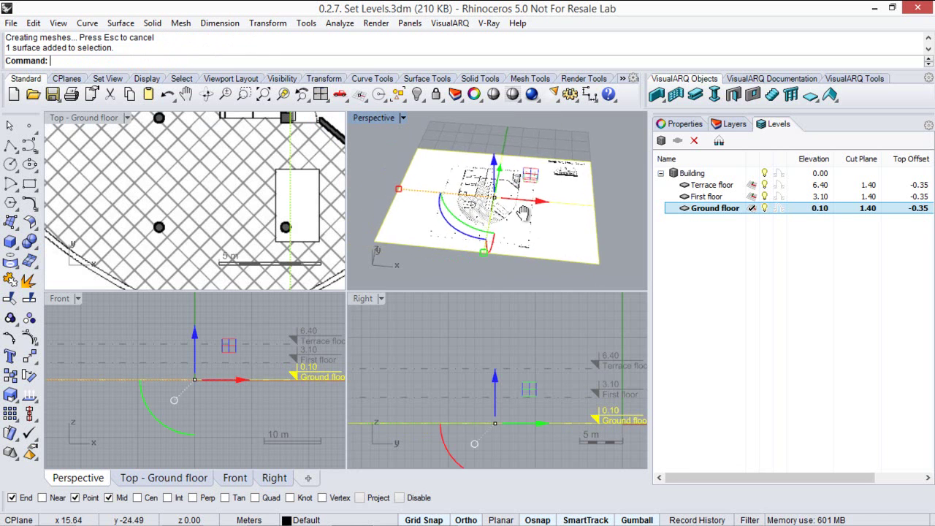
left_click(734, 125)
left_click(679, 264)
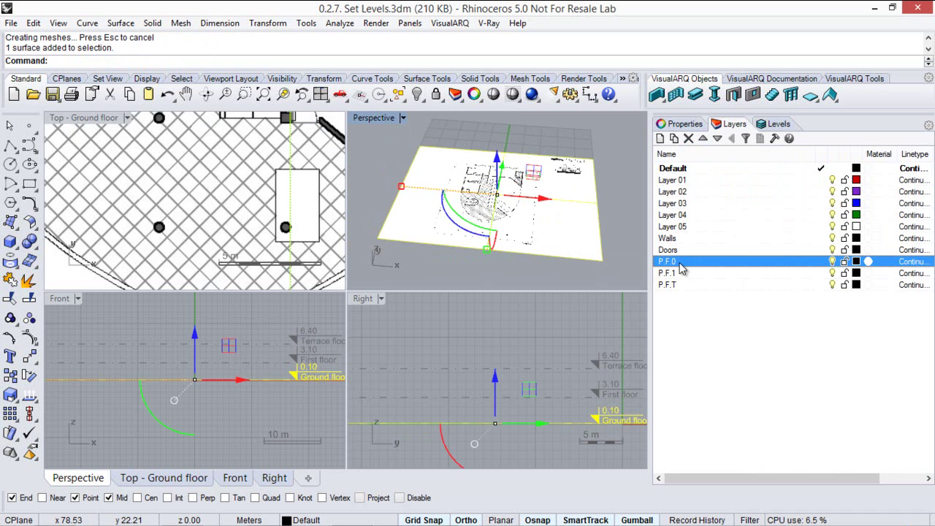
right_click(679, 268)
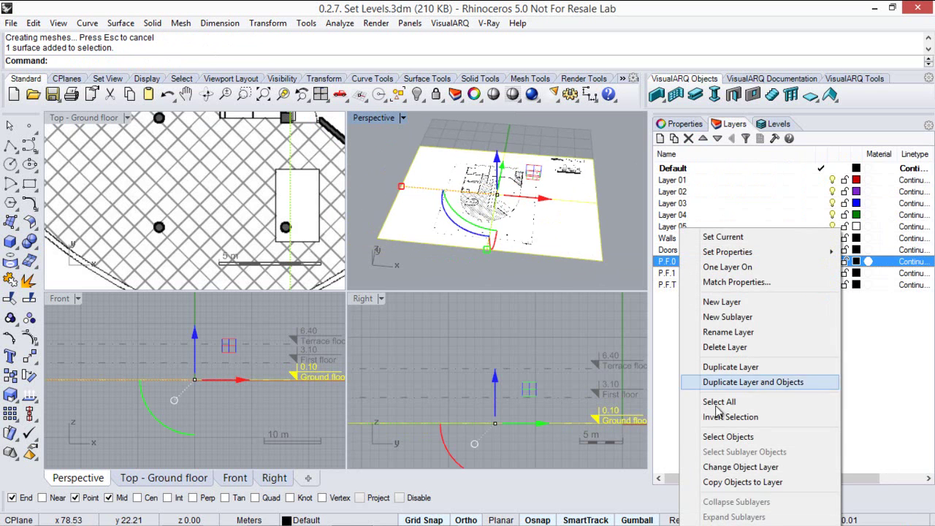
left_click(735, 467)
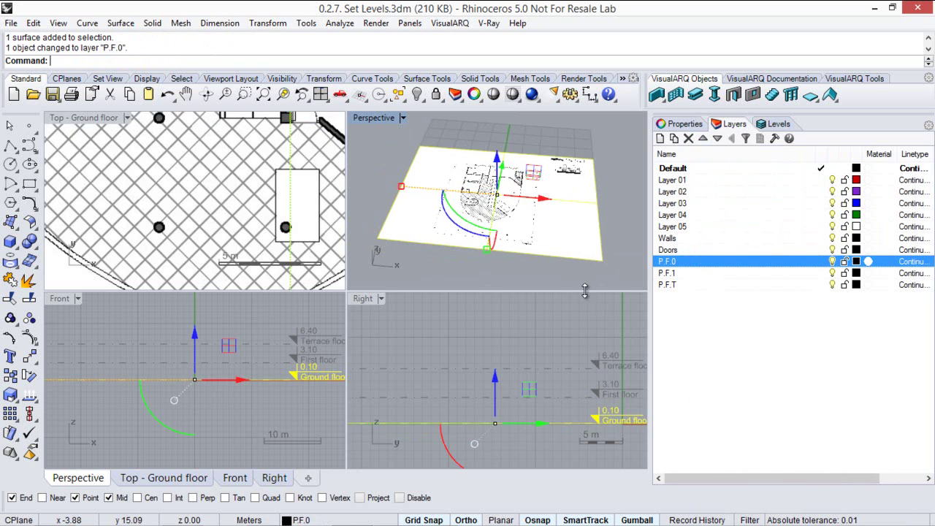
right_click_drag(561, 254, 535, 218, "shift")
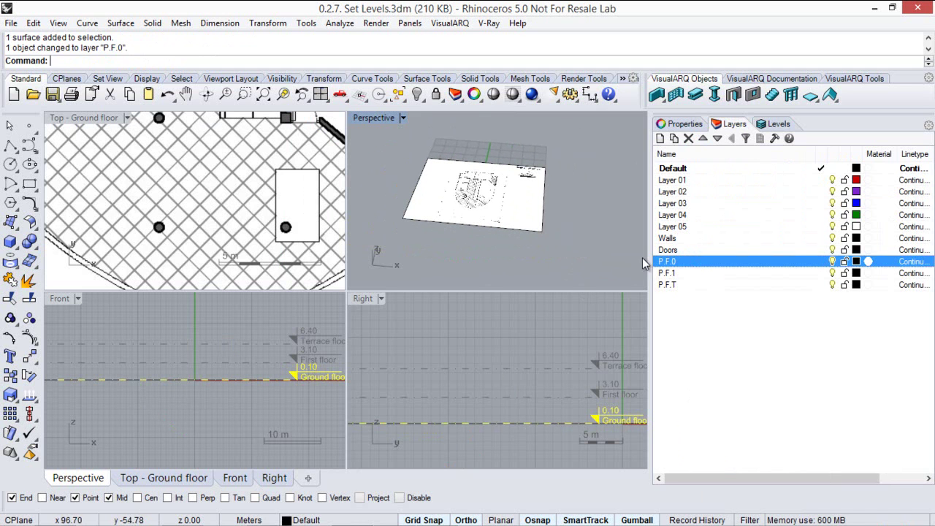
Make P.F.1 the current layer and First floor the active level
left_click(822, 273)
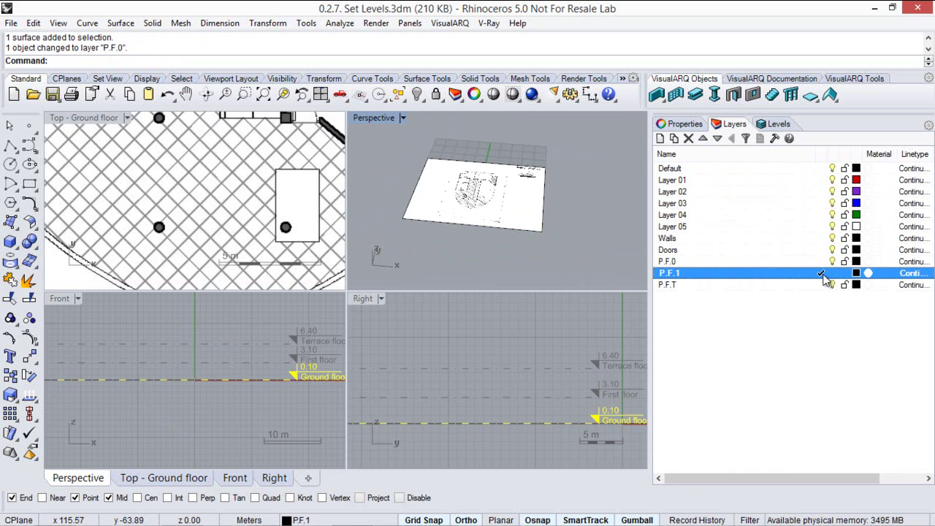
left_click(776, 124)
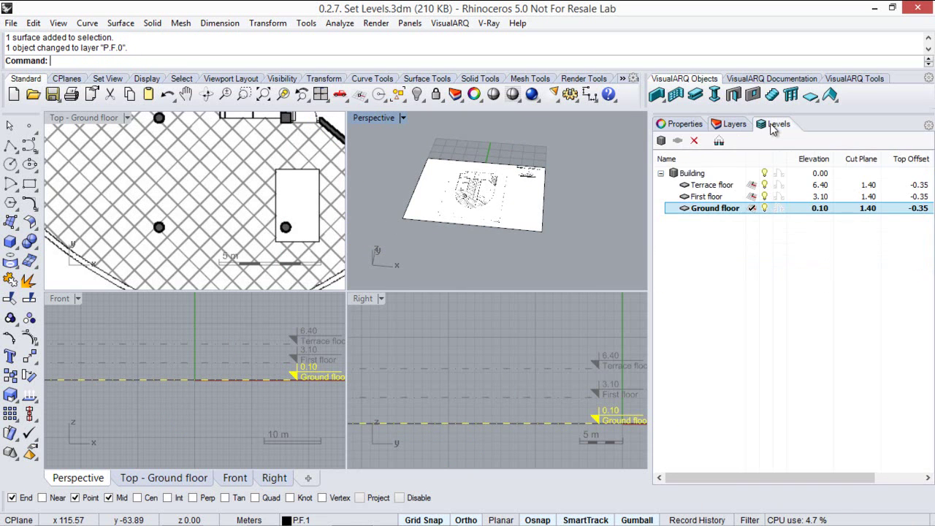
left_click(752, 198)
Place Le_Corbusier_Villa_savoye_Planos2.jpg as a picture frame on the First floor level with Project snapping, spanning the ground floor frame's front corners
right_click_drag(484, 242, 499, 198)
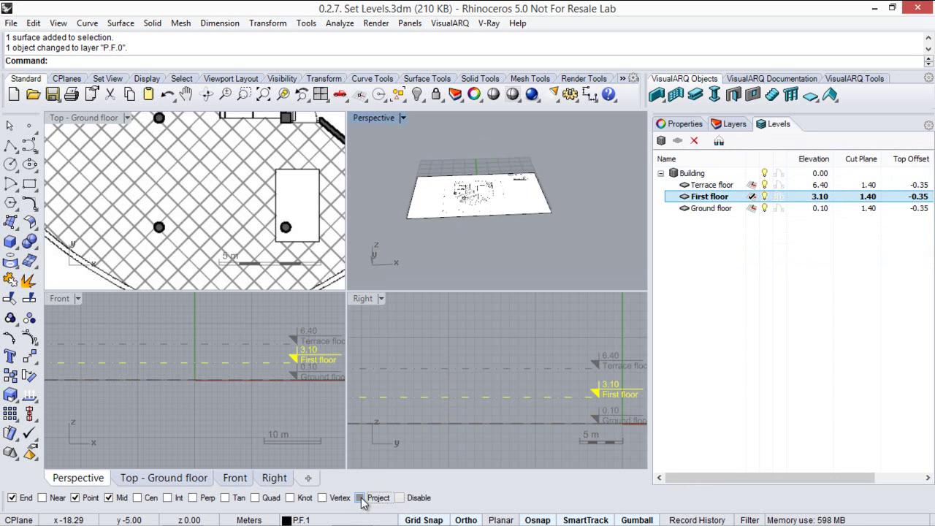
scroll(438, 243, "up", 4)
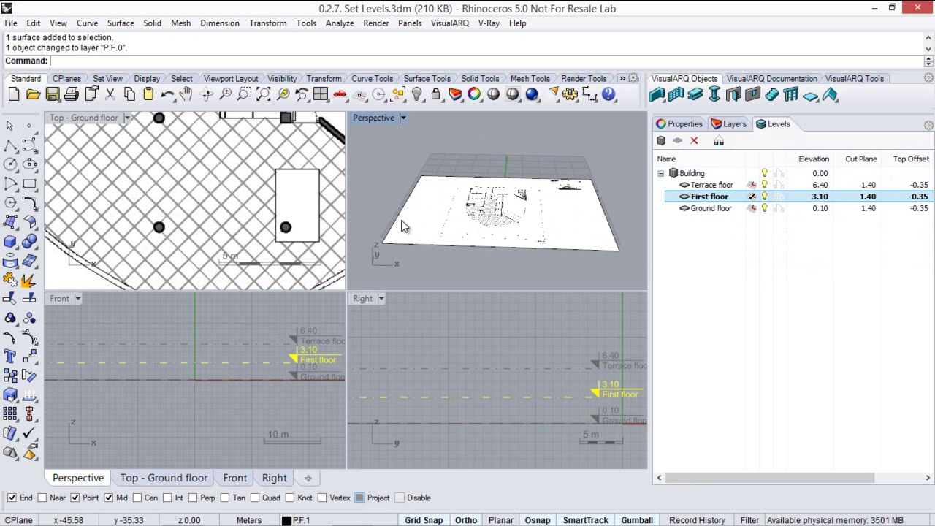
right_click_drag(461, 226, 460, 180)
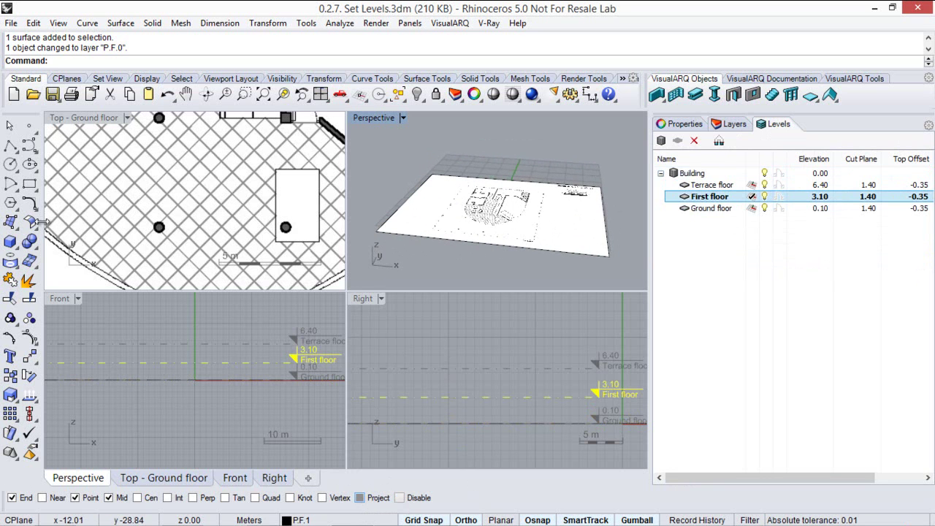
left_click(17, 223)
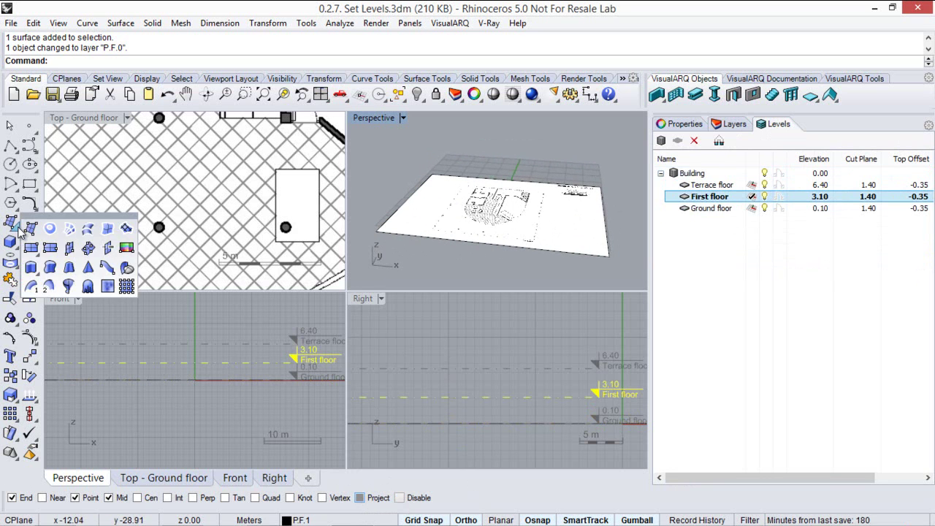
left_click(126, 251)
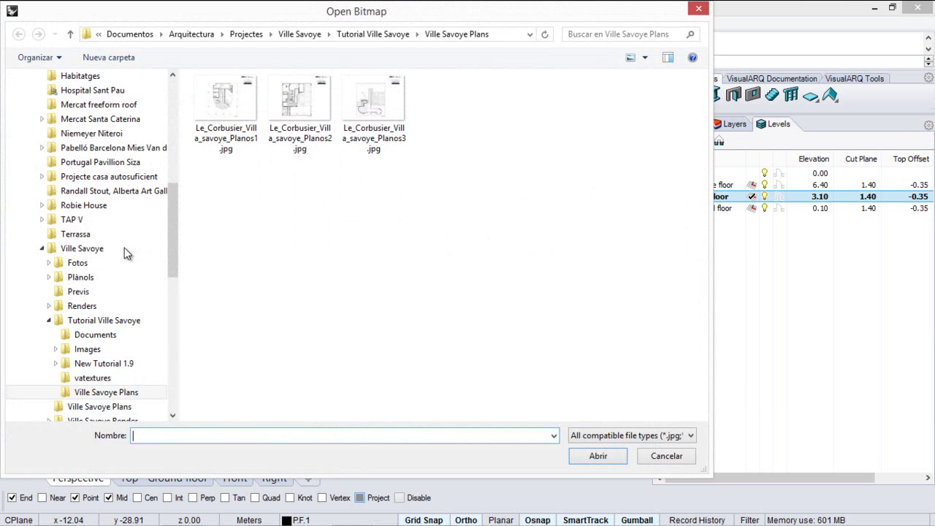
left_click(307, 104)
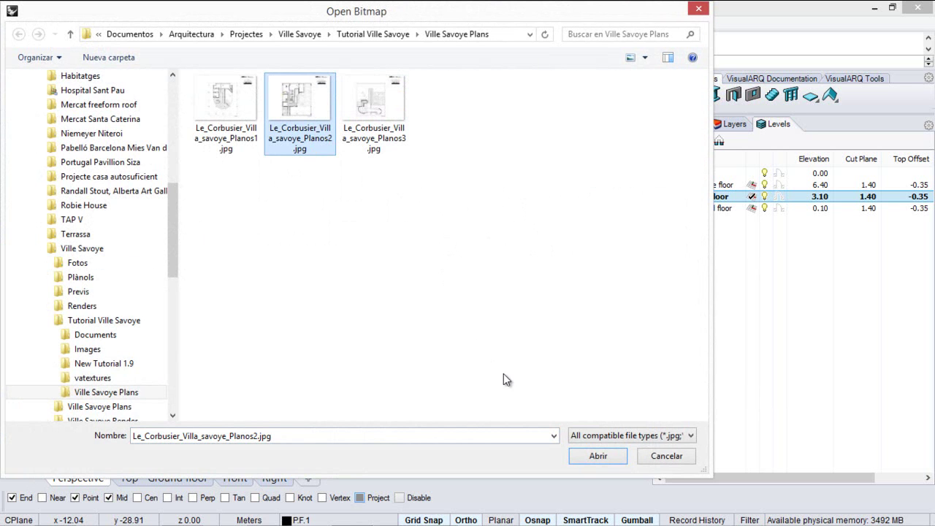
left_click(595, 456)
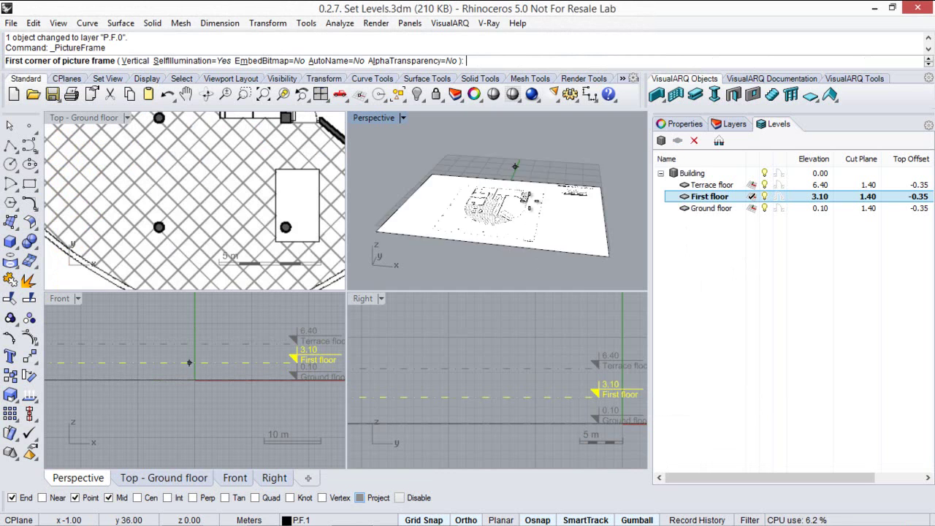
scroll(439, 252, "up", 5)
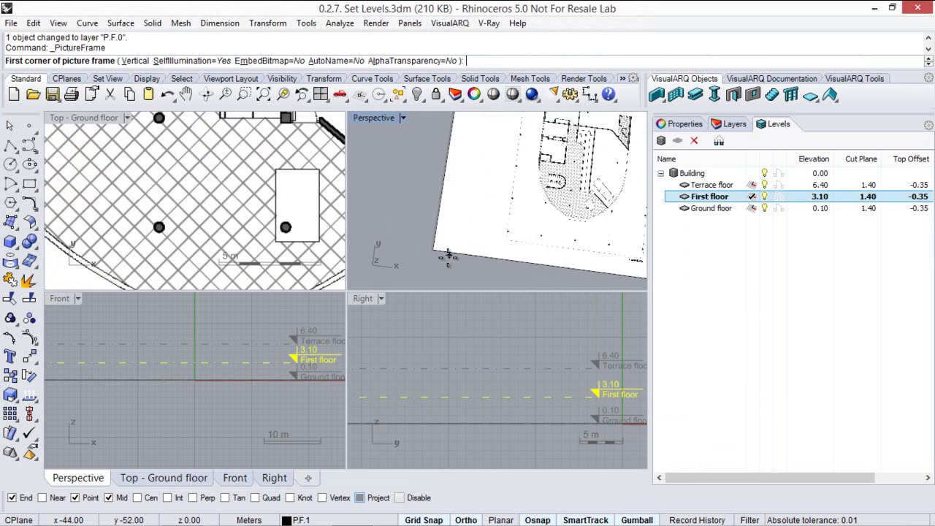
left_click(421, 243)
scroll(422, 244, "down", 5)
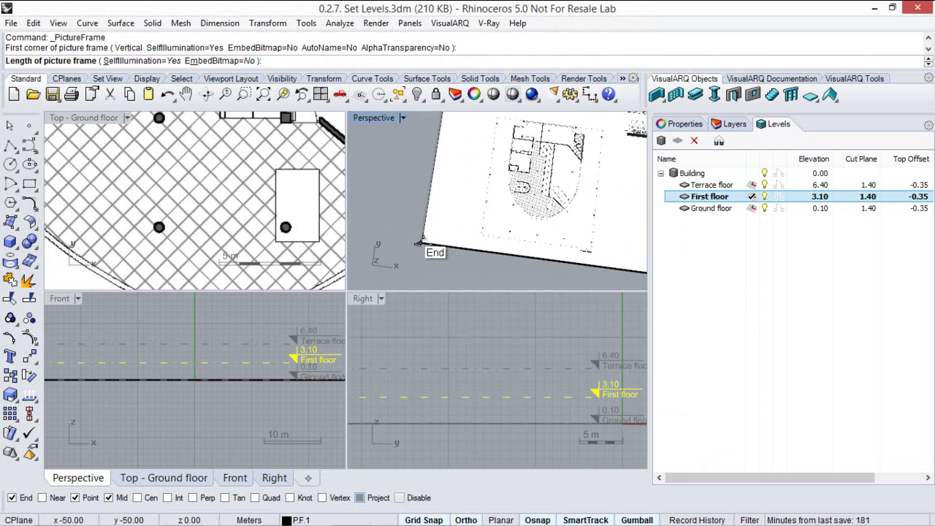
scroll(549, 262, "up", 5)
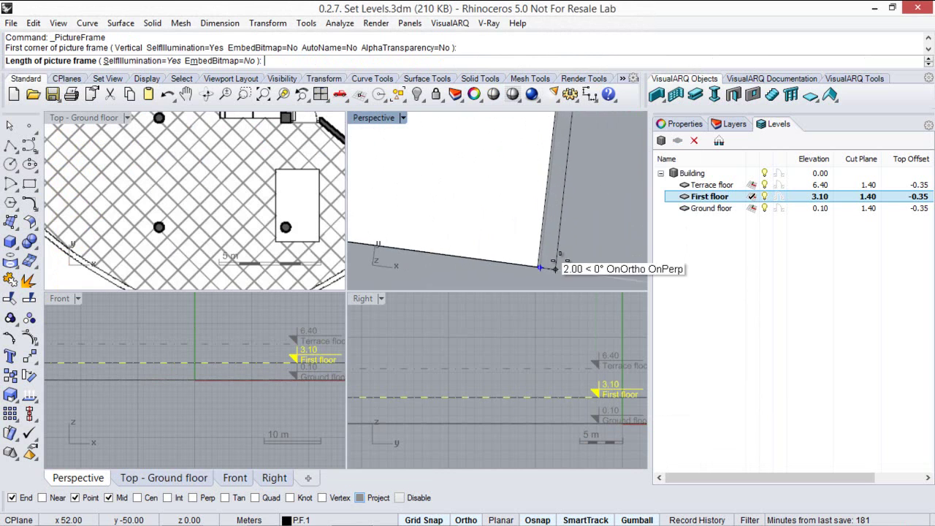
left_click(540, 265)
scroll(541, 262, "down", 5)
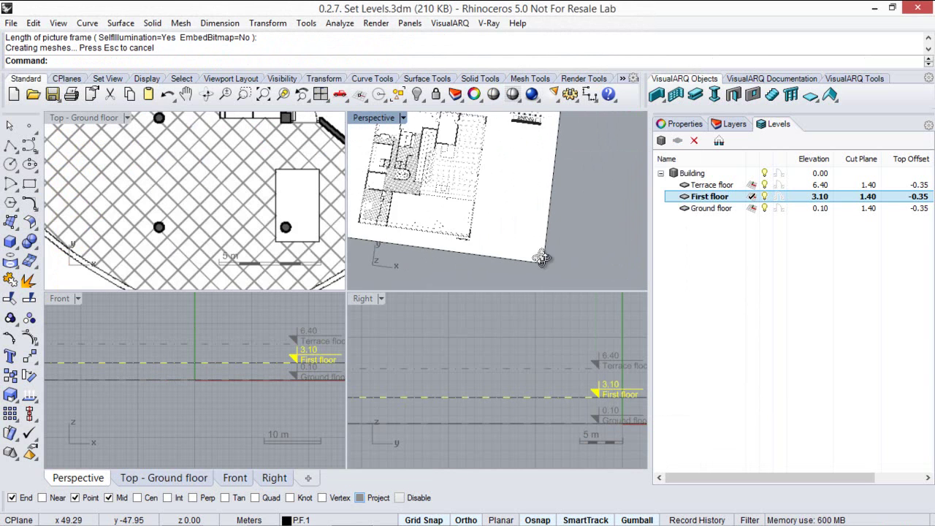
right_click_drag(538, 256, 509, 188)
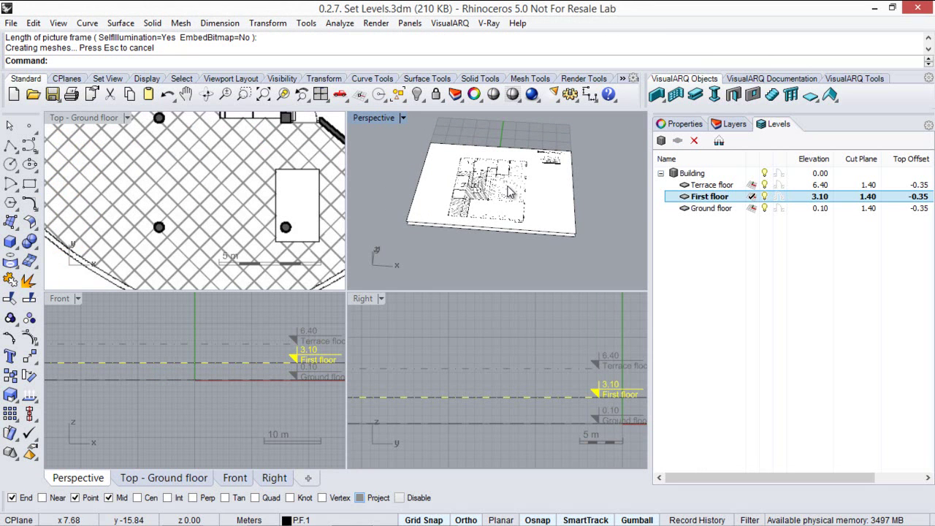
Make P.F.T the current layer and Terrace floor the active level
left_click(728, 126)
left_click(821, 285)
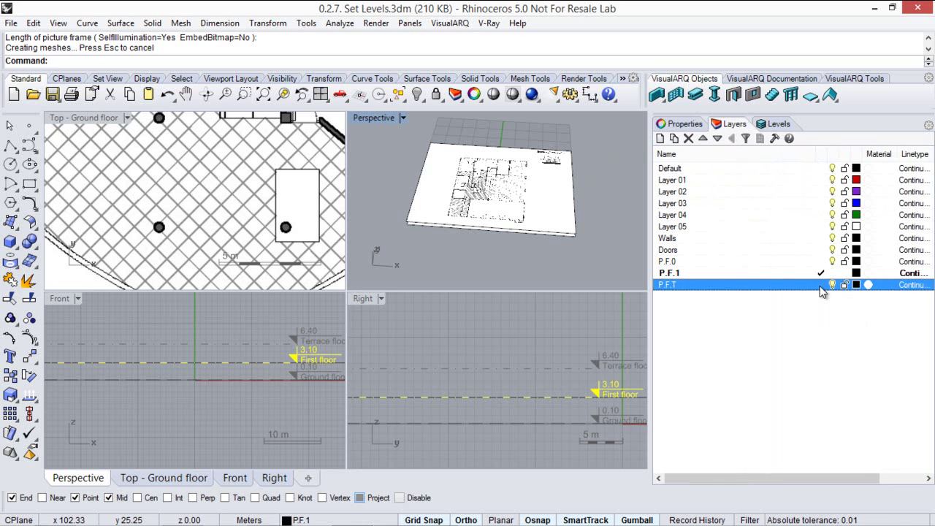
left_click(778, 129)
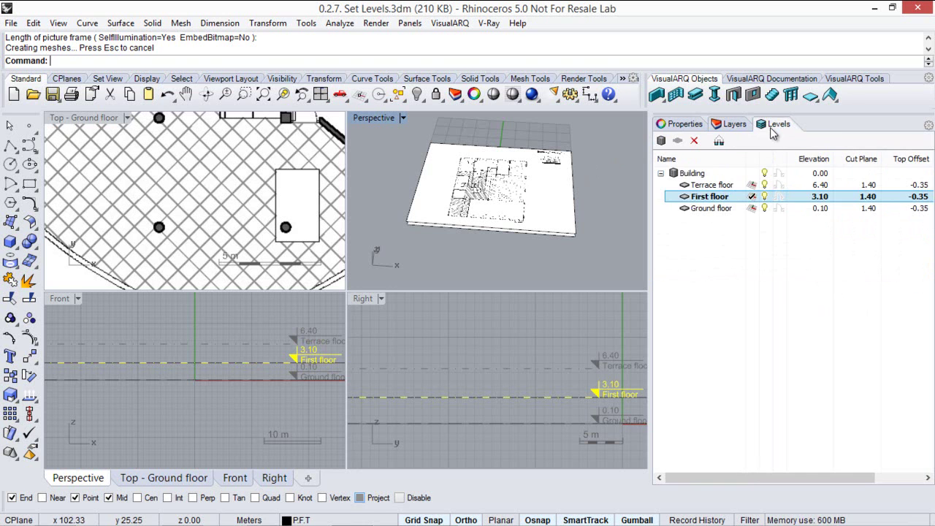
left_click(753, 186)
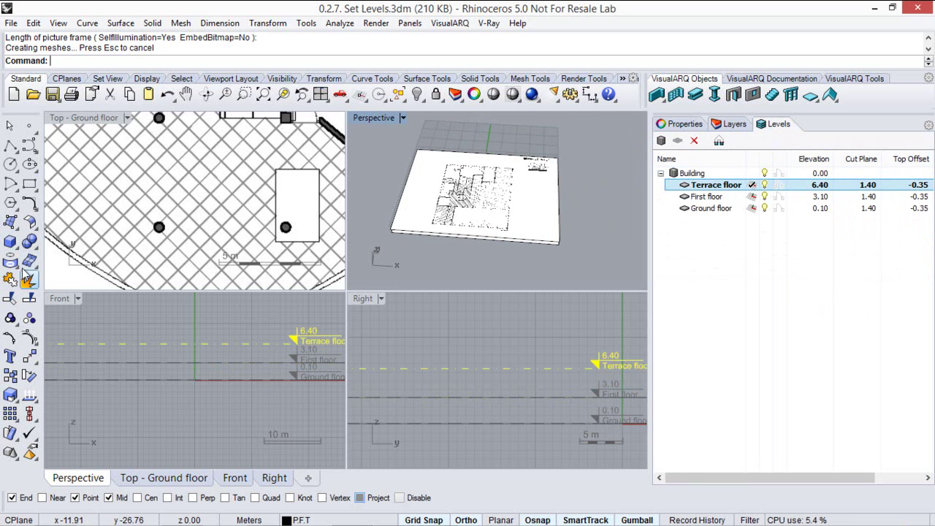
Place Le_Corbusier_Villa_savoye_Planos3.jpg as a picture frame on the Terrace floor level, spanning the existing frames' front edge from corner to corner
left_click(27, 239)
left_click(122, 248)
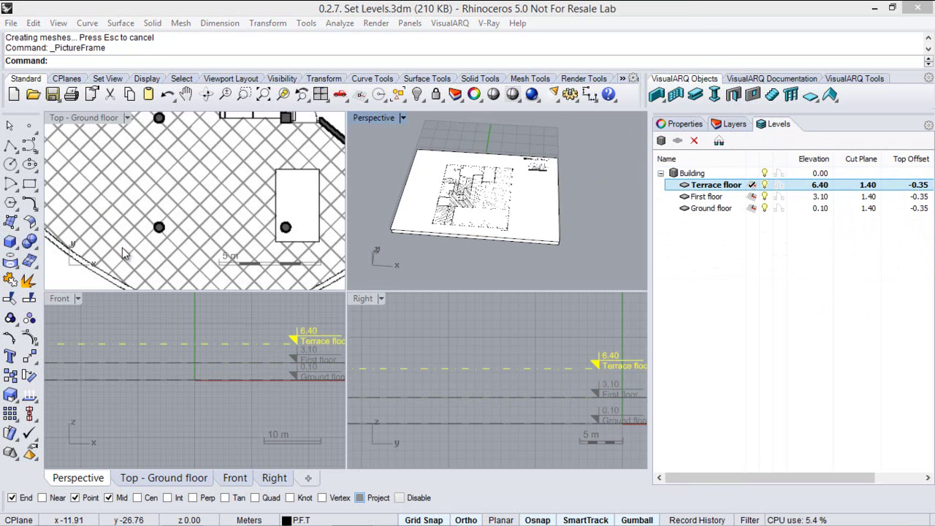
left_click(374, 102)
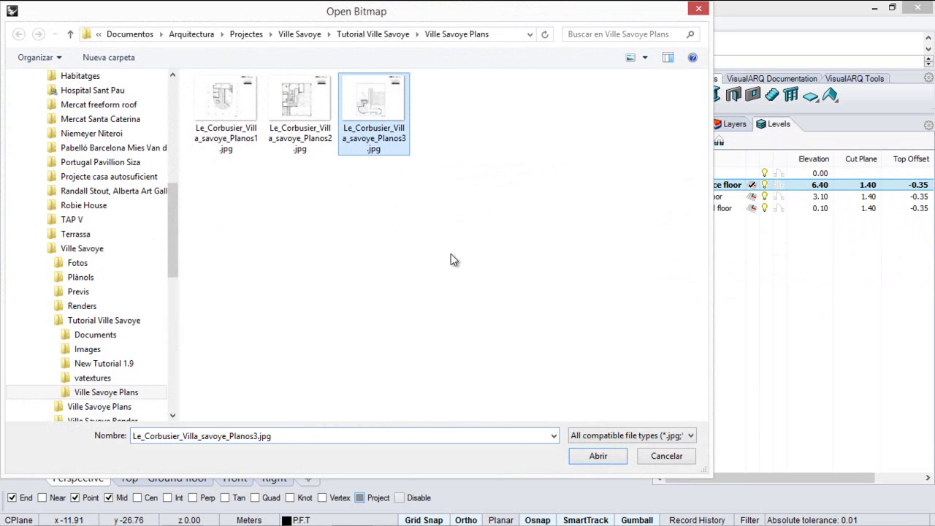
left_click(598, 457)
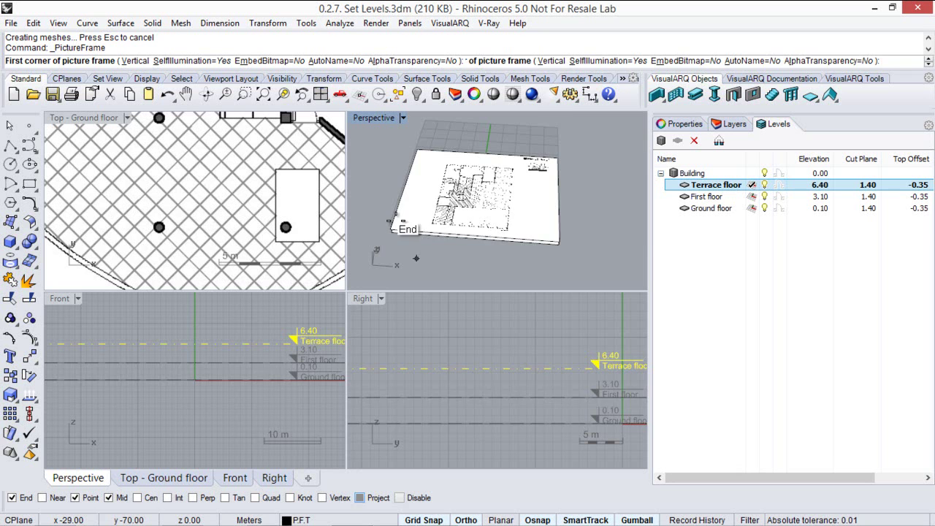
left_click(393, 219)
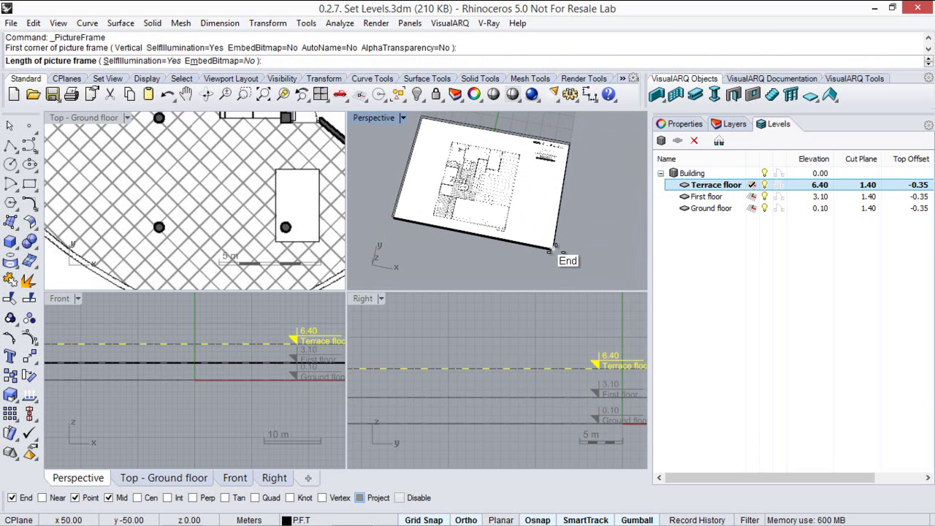
left_click(555, 247)
right_click_drag(442, 267, 551, 212)
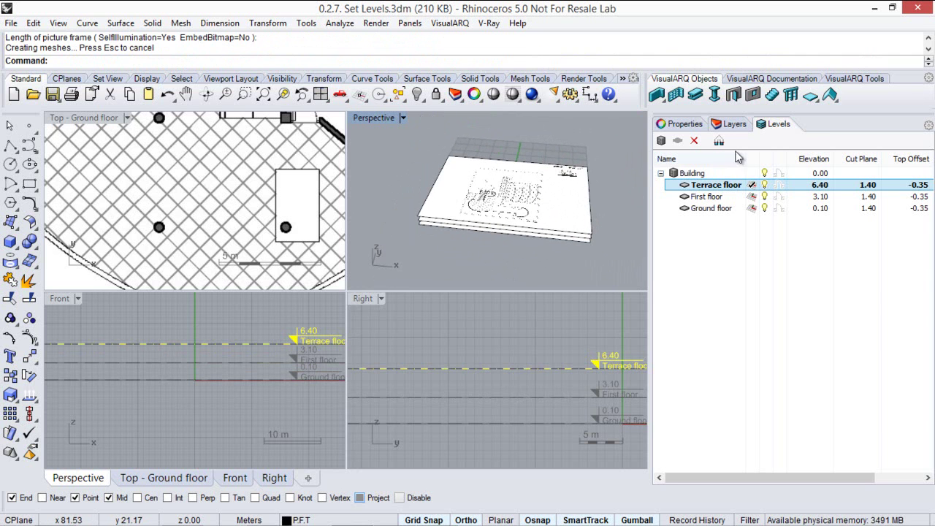
Toggle the visibility of layers P.F.0, P.F.1 and P.F.T to check which picture frame each one holds
left_click(735, 125)
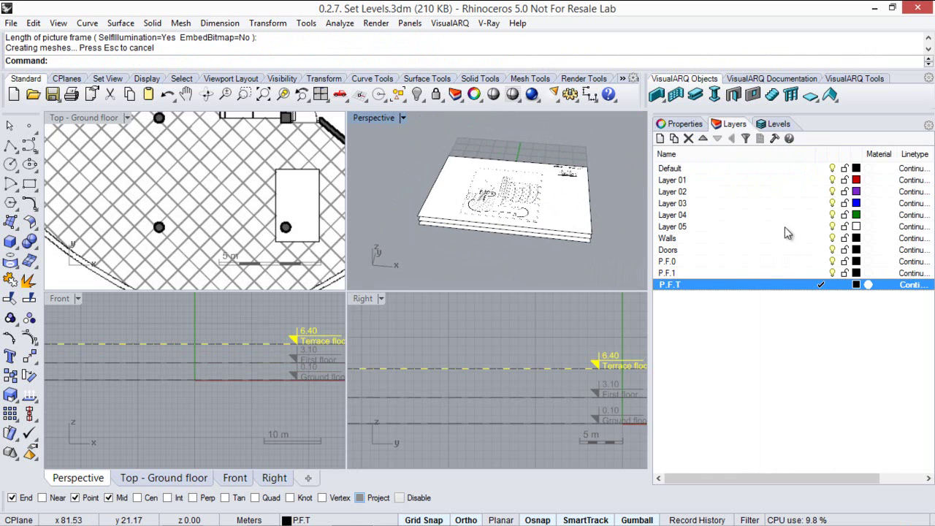
left_click(827, 261)
left_click(831, 262)
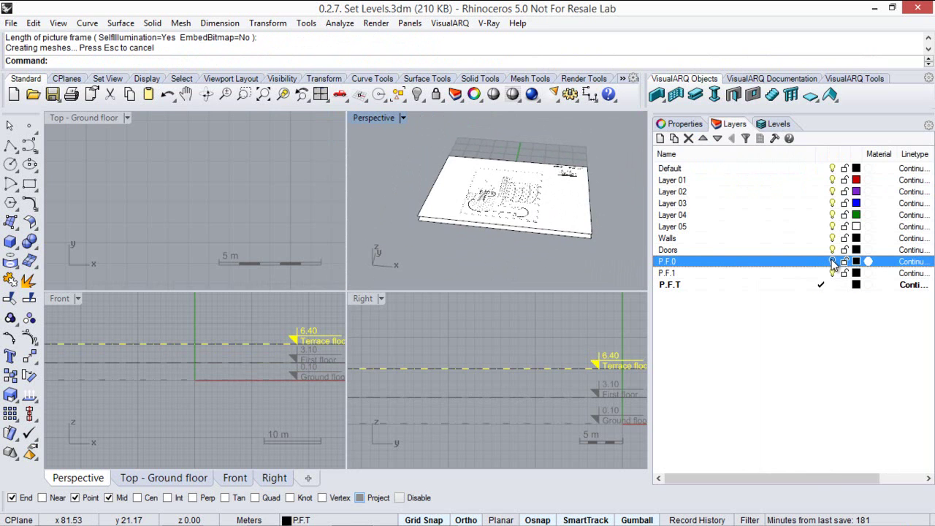
left_click(831, 262)
left_click(833, 273)
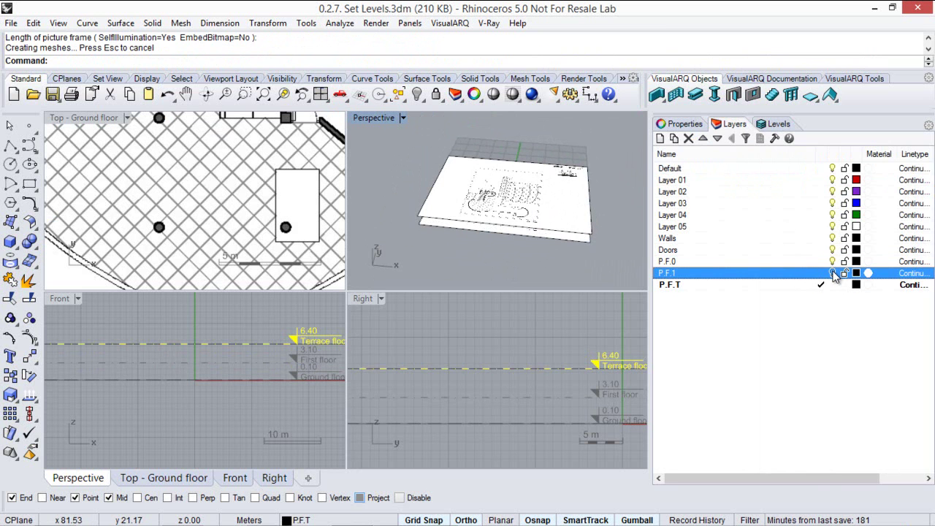
left_click(832, 274)
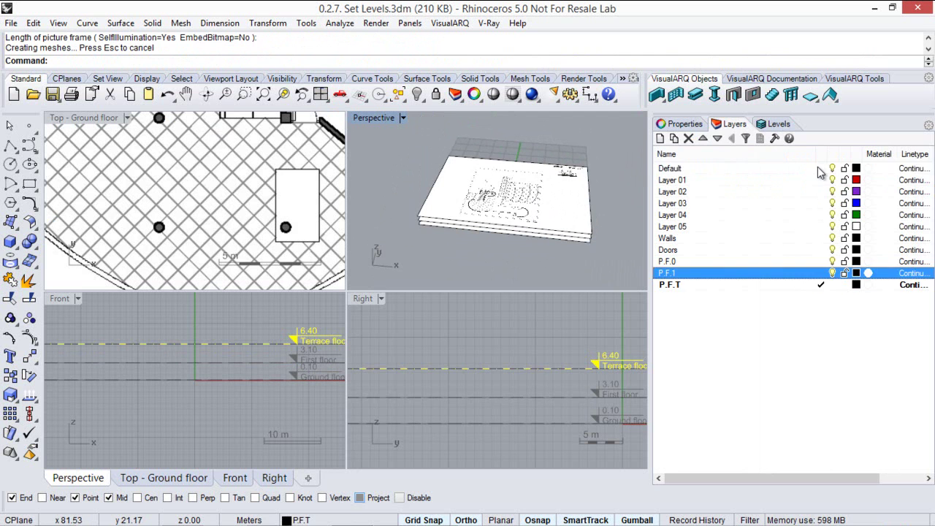
left_click(820, 169)
left_click(837, 287)
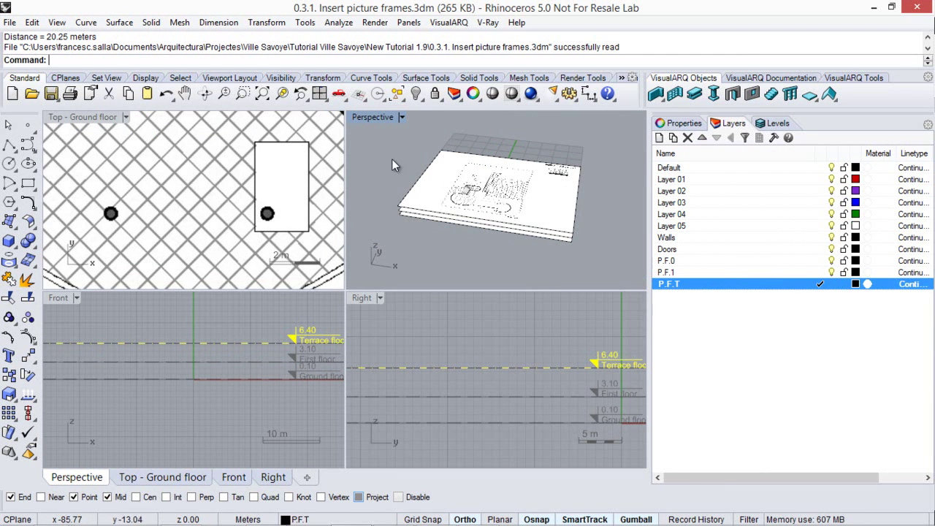
Examine the scale bar in the ground floor plan's title block and the column layout in the maximized Top view
double_click(75, 117)
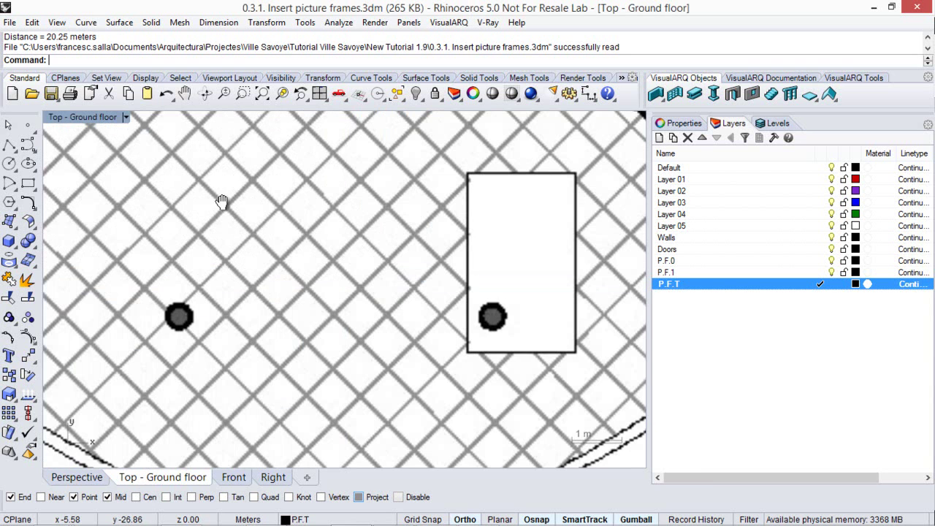
scroll(221, 250, "down", 5)
scroll(223, 250, "down", 4)
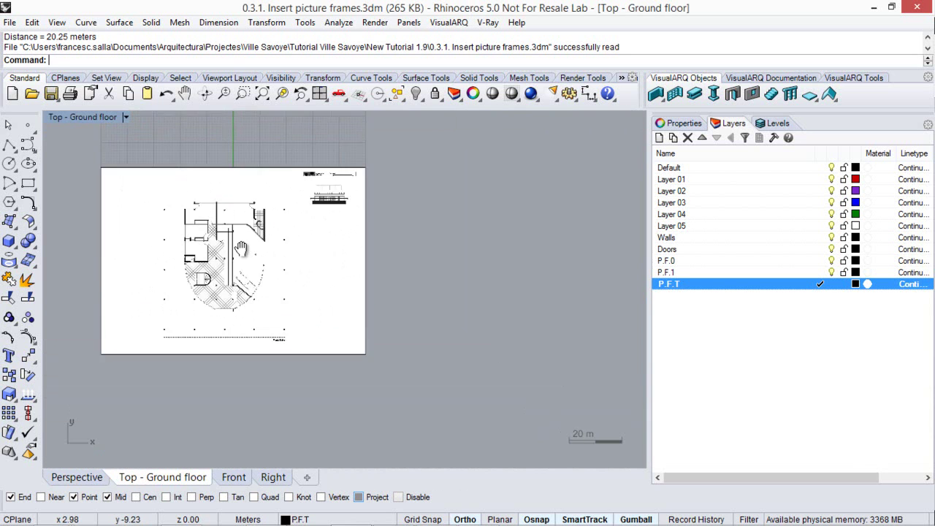
scroll(369, 206, "up", 6)
scroll(369, 207, "up", 6)
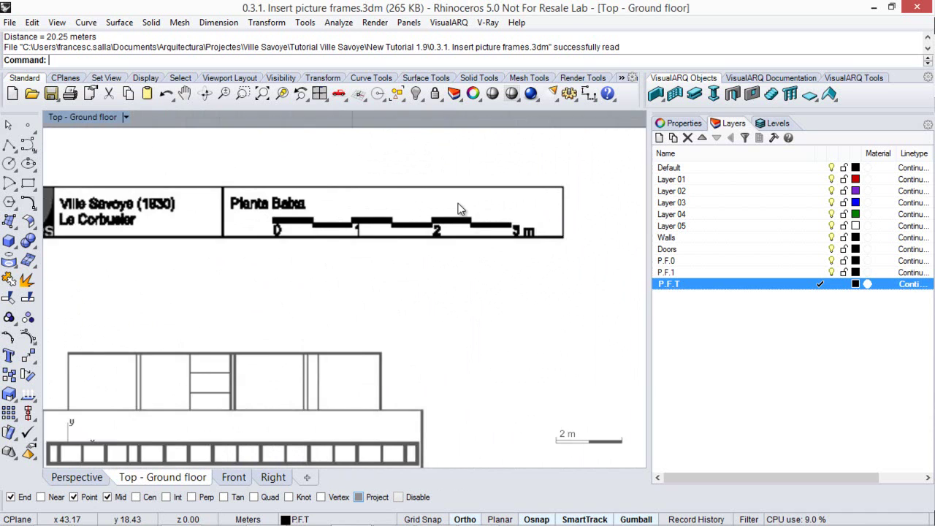
scroll(411, 209, "up", 2)
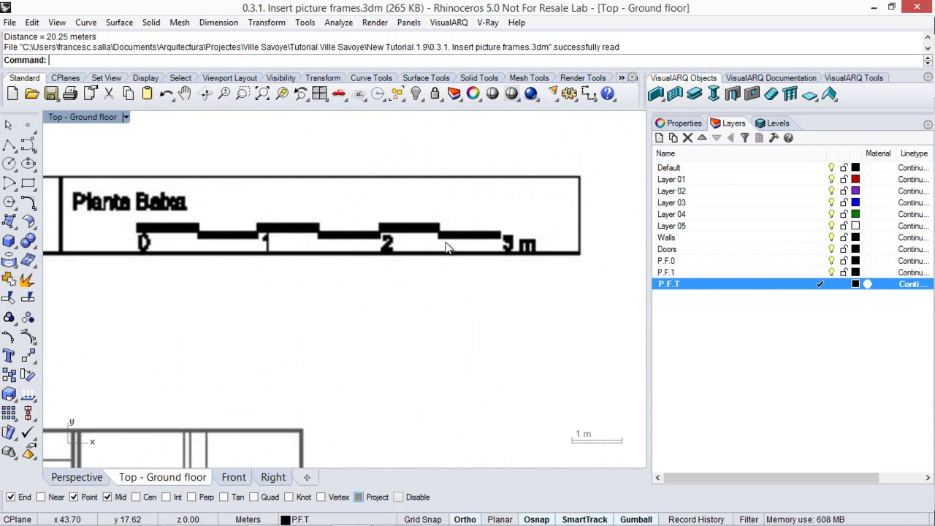
scroll(447, 248, "down", 15)
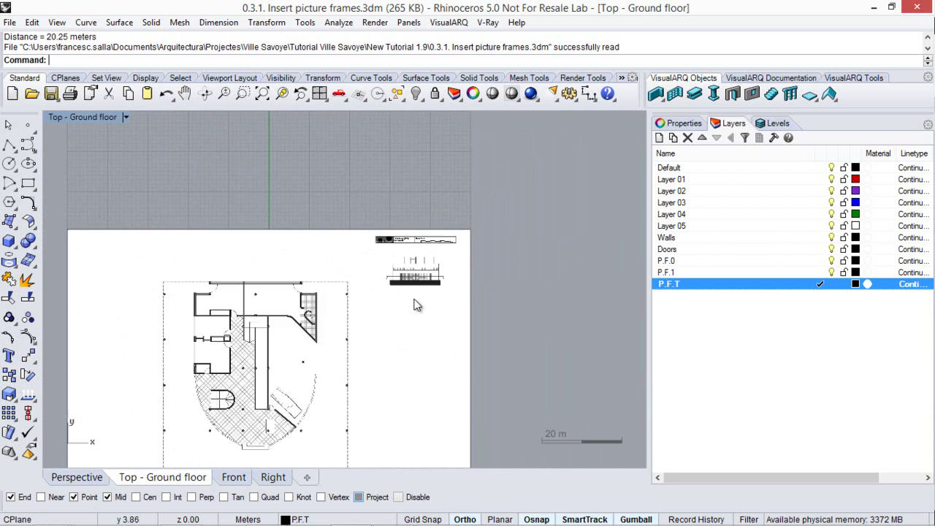
right_click_drag(414, 305, 473, 221)
scroll(258, 400, "up", 5)
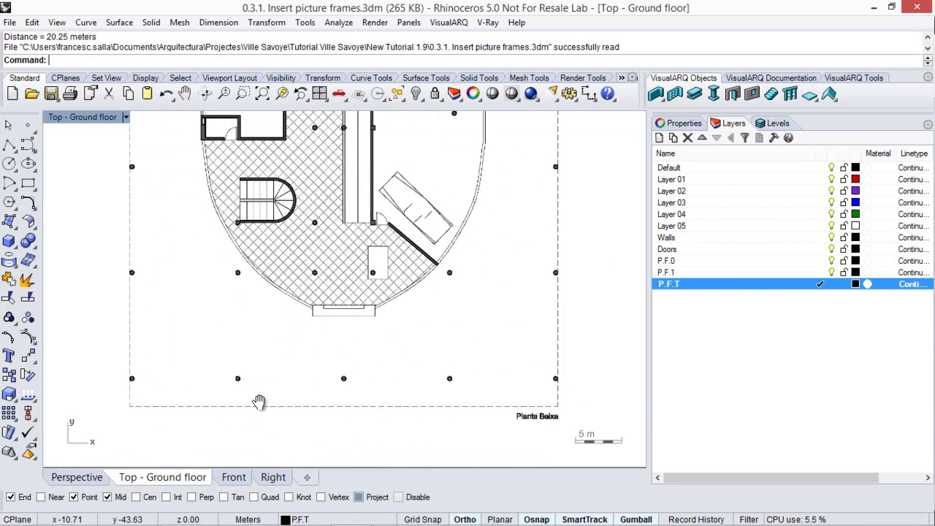
right_click_drag(258, 401, 233, 390)
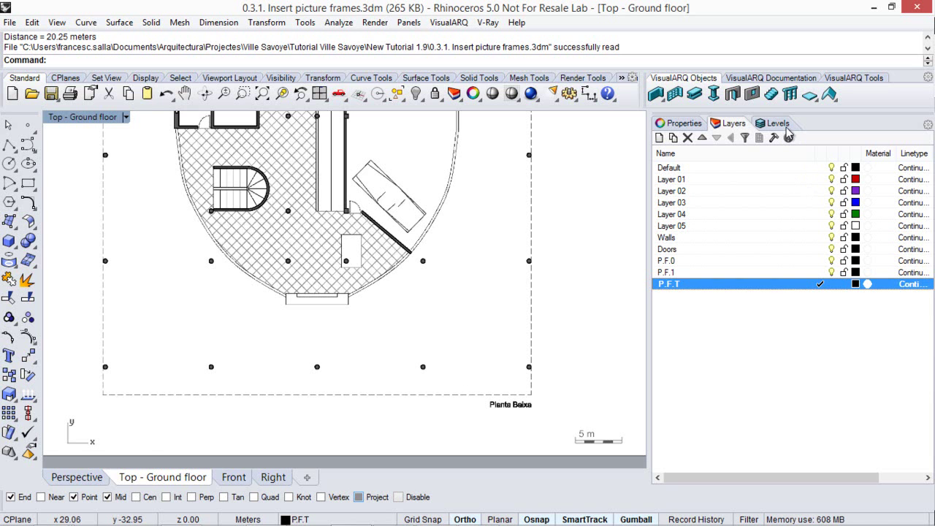
Select all three floor plan picture frames together in the Perspective view and return to the Top view
left_click(98, 478)
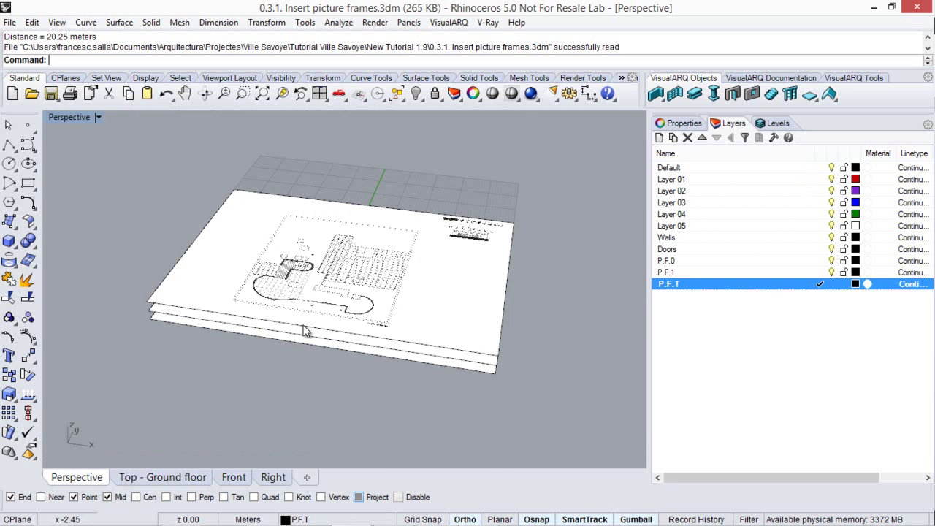
left_click_drag(553, 423, 429, 314)
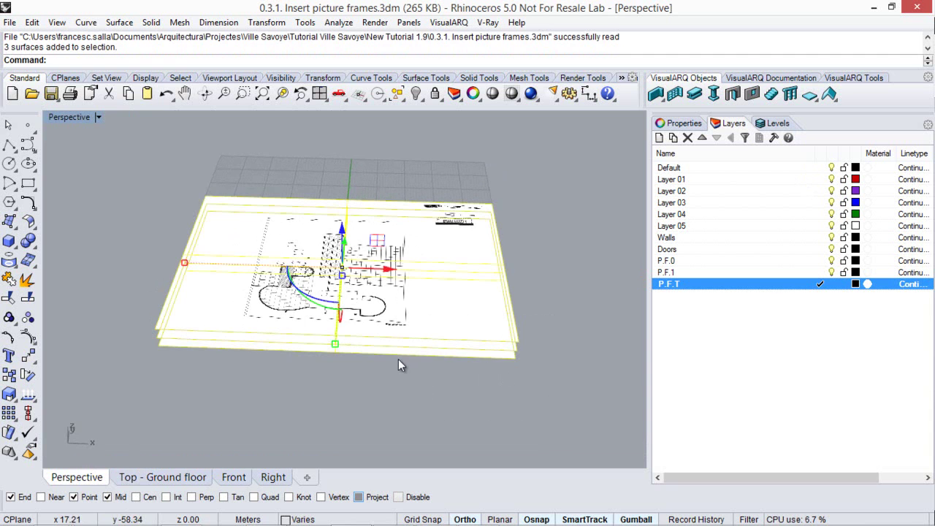
right_click_drag(351, 336, 278, 365)
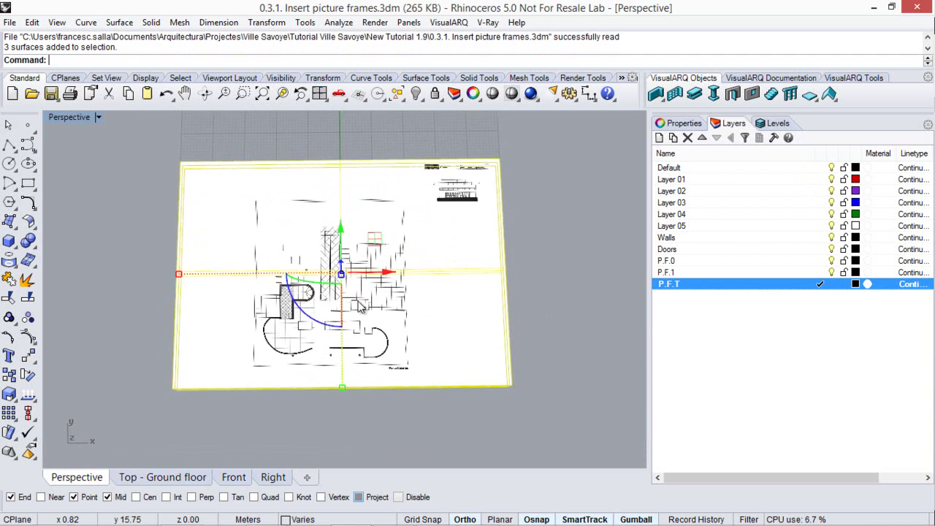
scroll(267, 368, "up", 5)
left_click(128, 476)
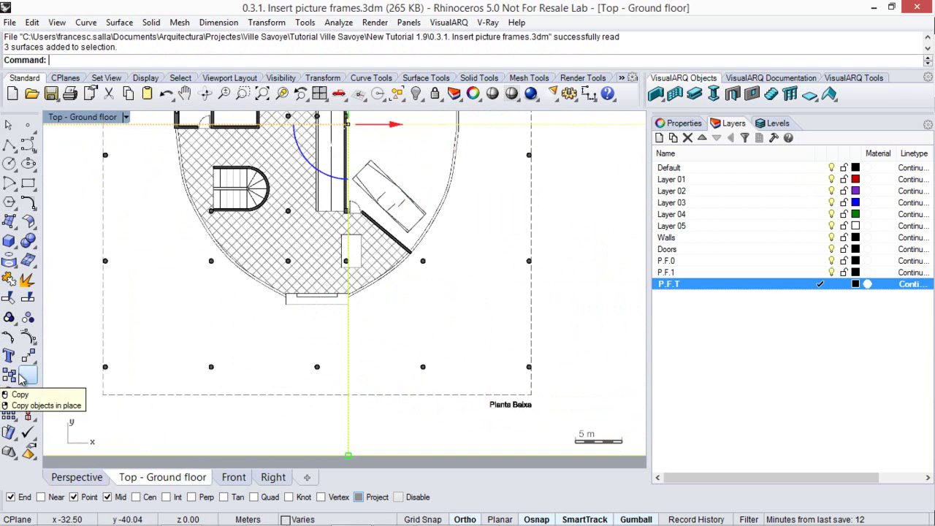
Scale the selected frames in 2D from the dashed outline's lower-left corner, referencing its lower-right corner, so that edge is 20.25 m long
left_click(15, 399)
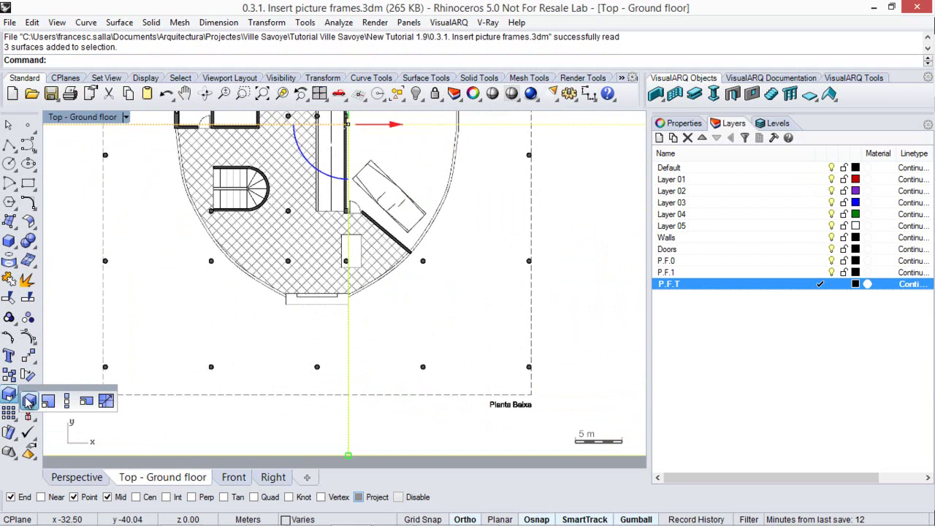
left_click(48, 401)
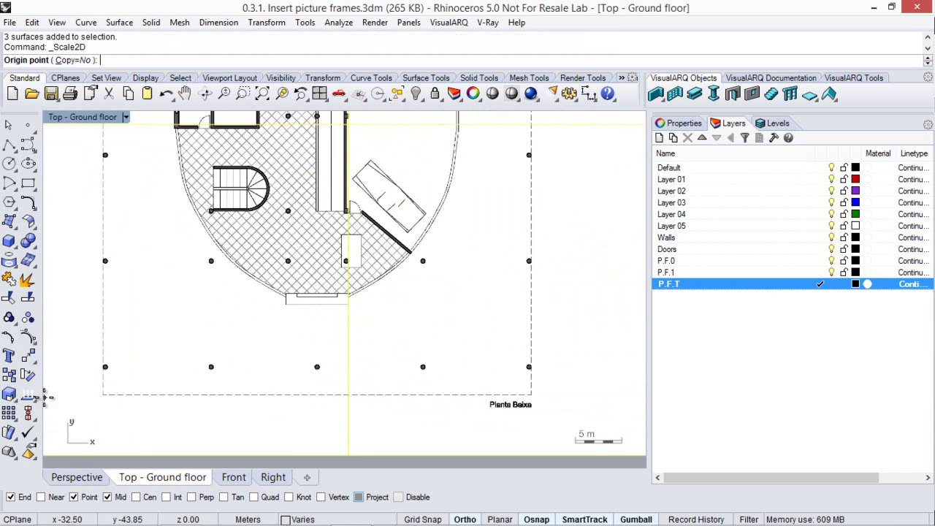
scroll(94, 391, "up", 10)
scroll(117, 413, "up", 2)
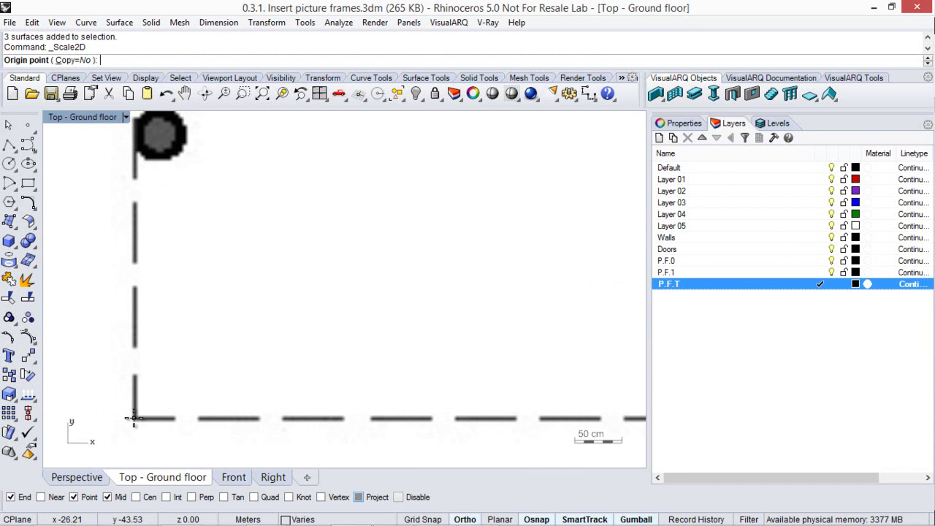
left_click(129, 416)
scroll(131, 414, "down", 10)
scroll(294, 400, "up", 10)
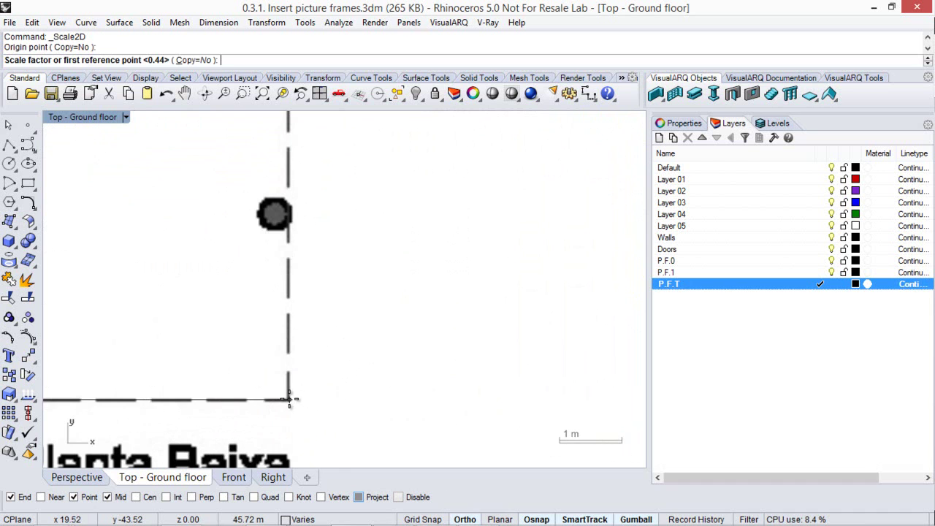
left_click(289, 399)
scroll(271, 401, "down", 4)
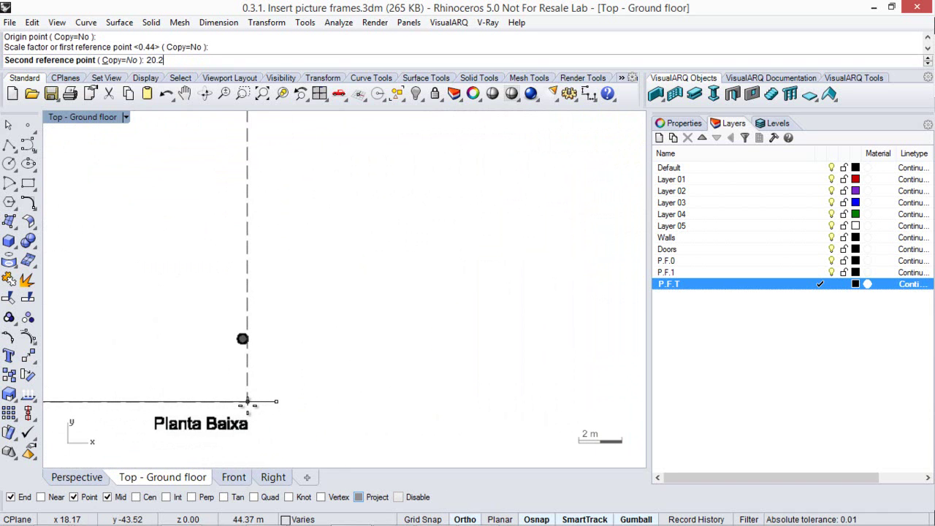
type("20.25")
key("Return")
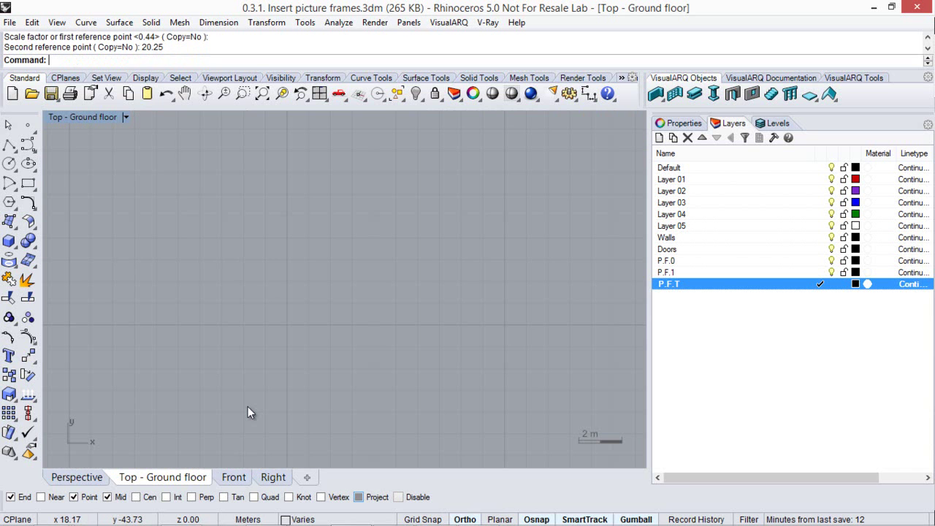
scroll(486, 326, "down", 6)
scroll(487, 333, "up", 3)
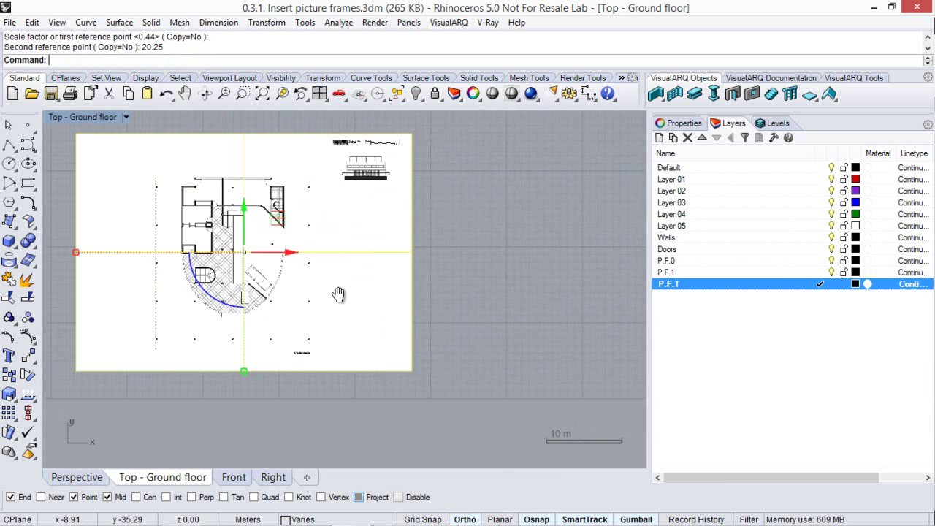
scroll(134, 452, "down", 1)
left_click(93, 478)
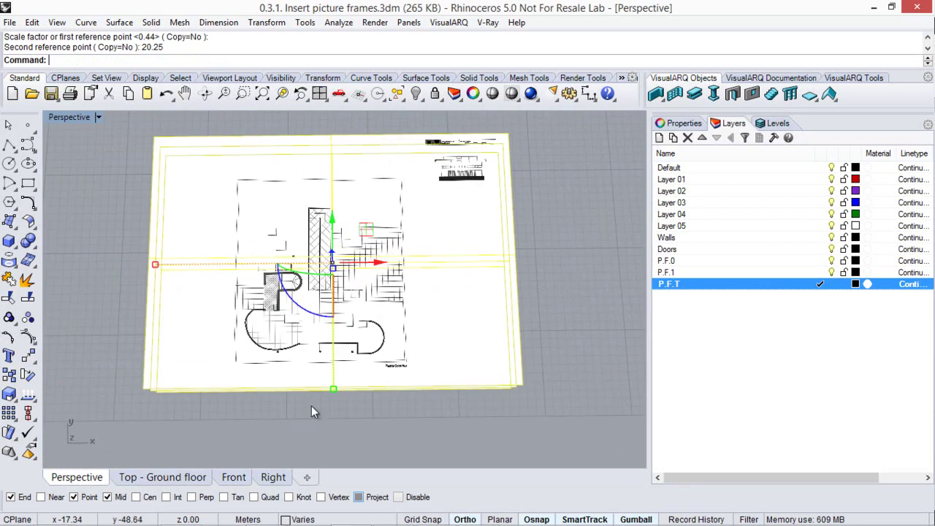